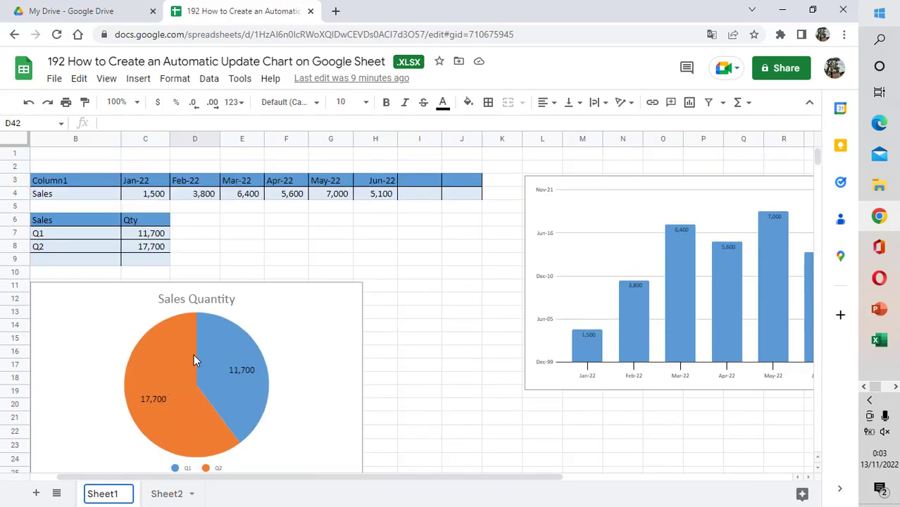
Look over the example charts on Sheet1 and switch to Sheet2.
click(314, 231)
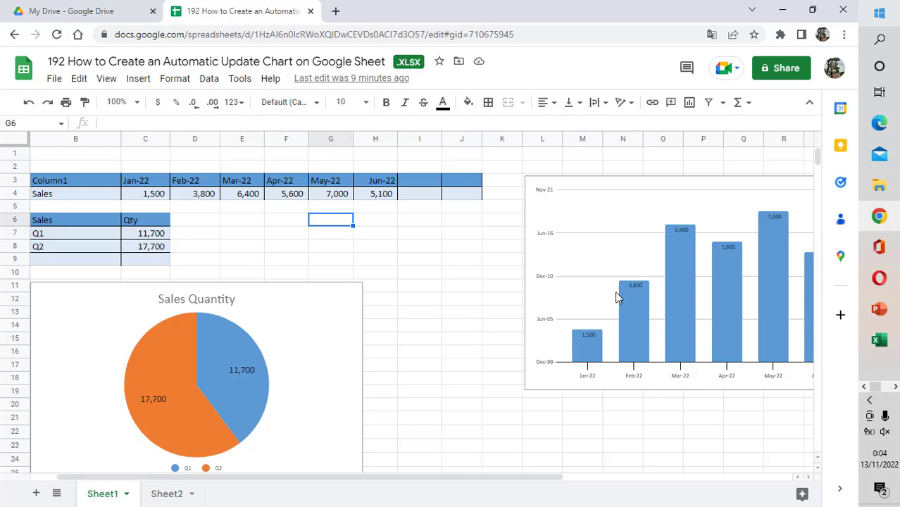
scroll(343, 313, down, 9)
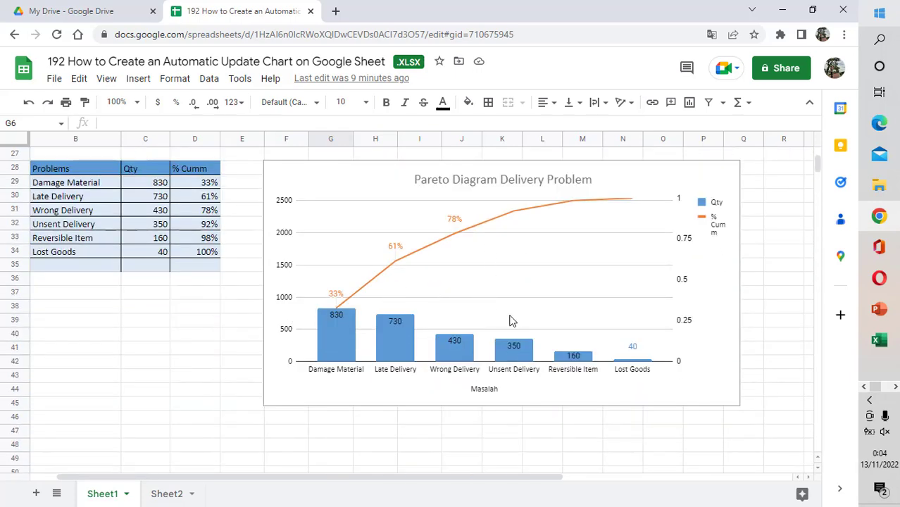
click(168, 494)
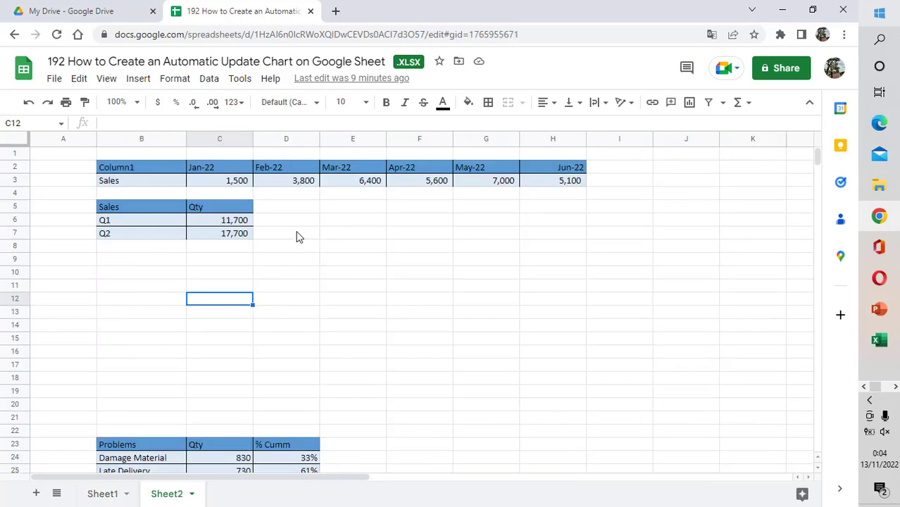
Insert a column chart from the monthly sales table in B2:H3.
click(149, 168)
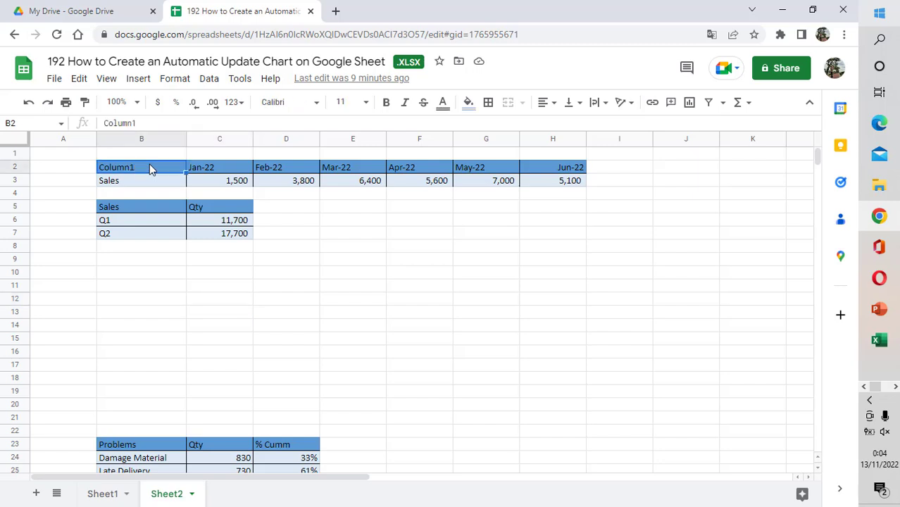
key(shift+Right)
key(shift+Right)
key(shift+Right)
key(shift+Right)
key(shift+Right)
key(shift+Right)
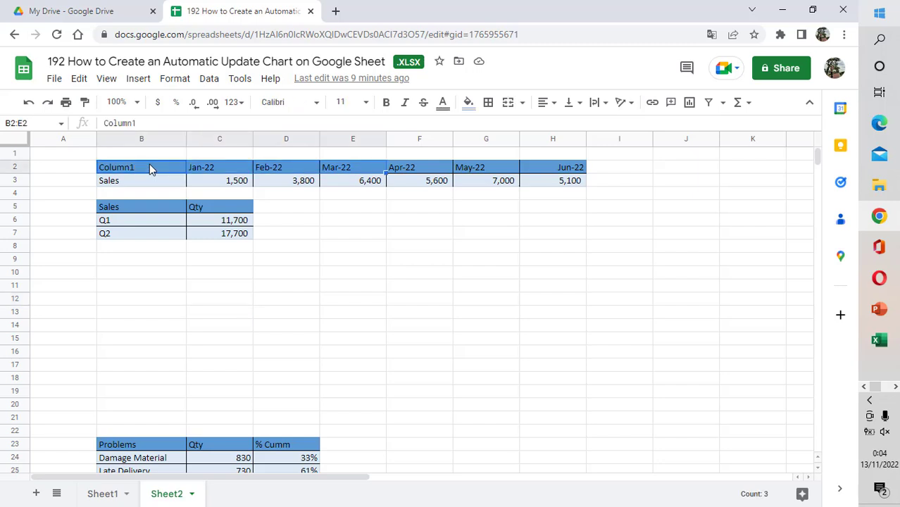
key(shift+Down)
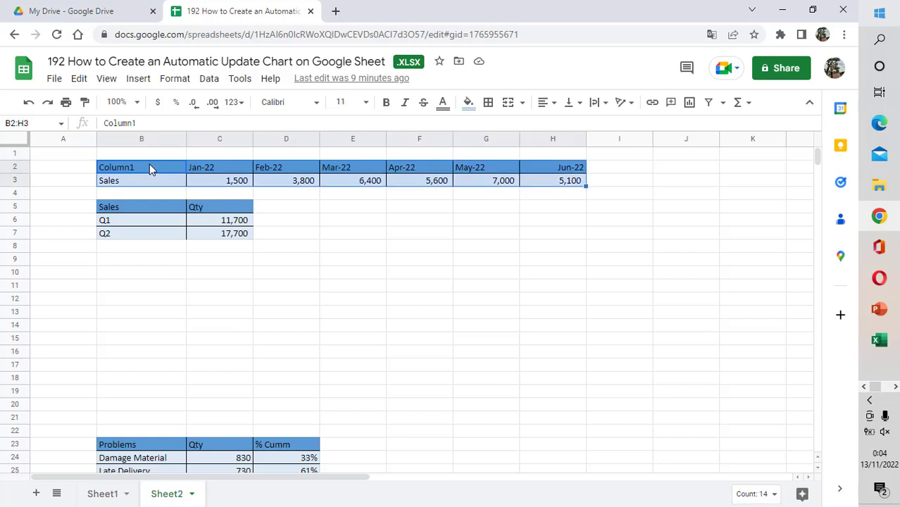
key(shift+Down)
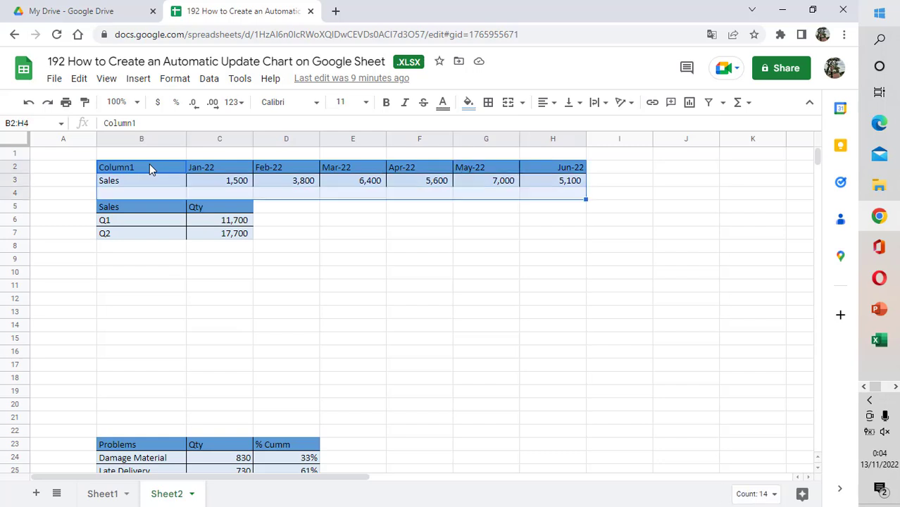
key(shift+Up)
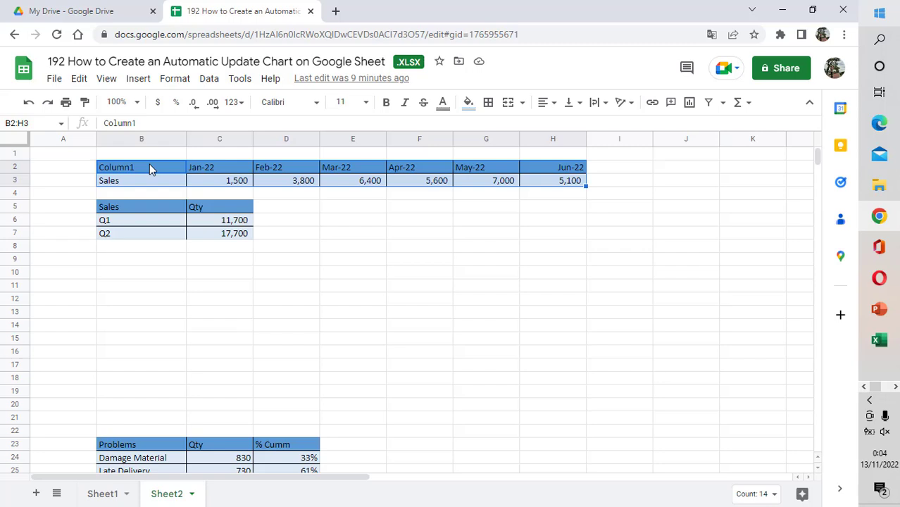
click(138, 79)
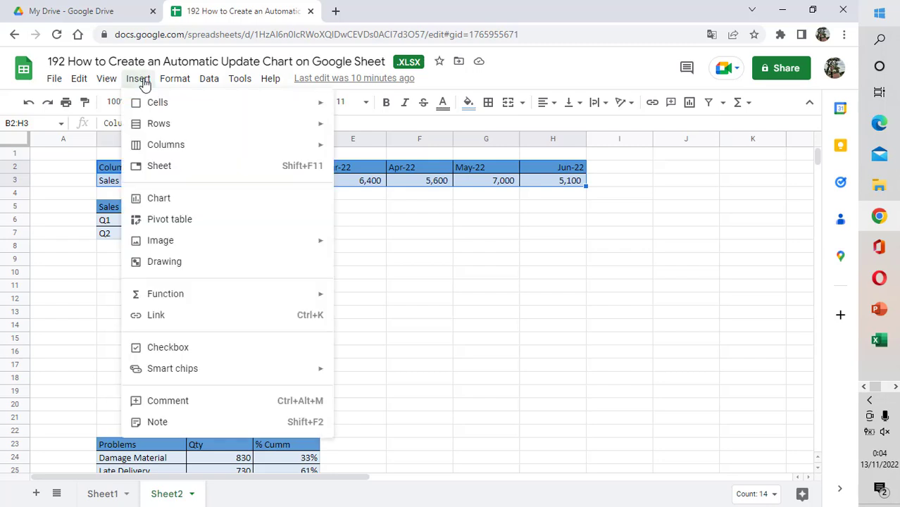
click(167, 201)
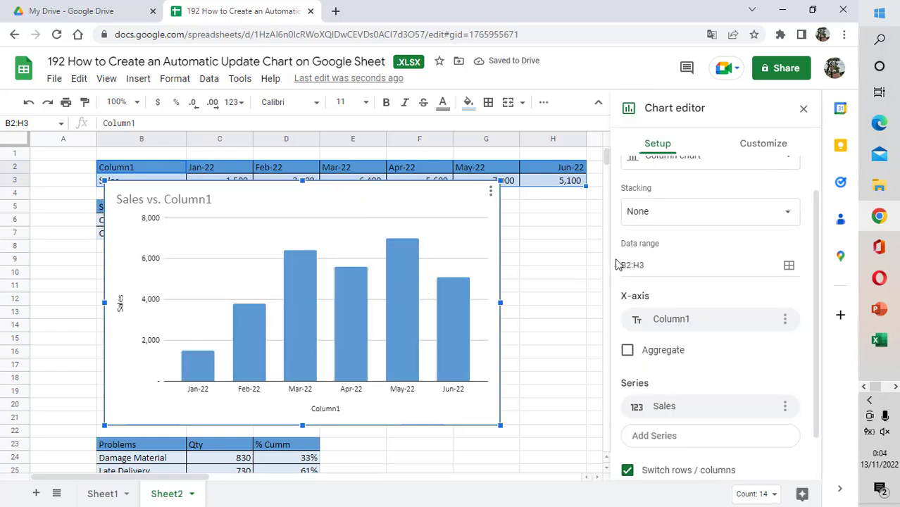
click(804, 110)
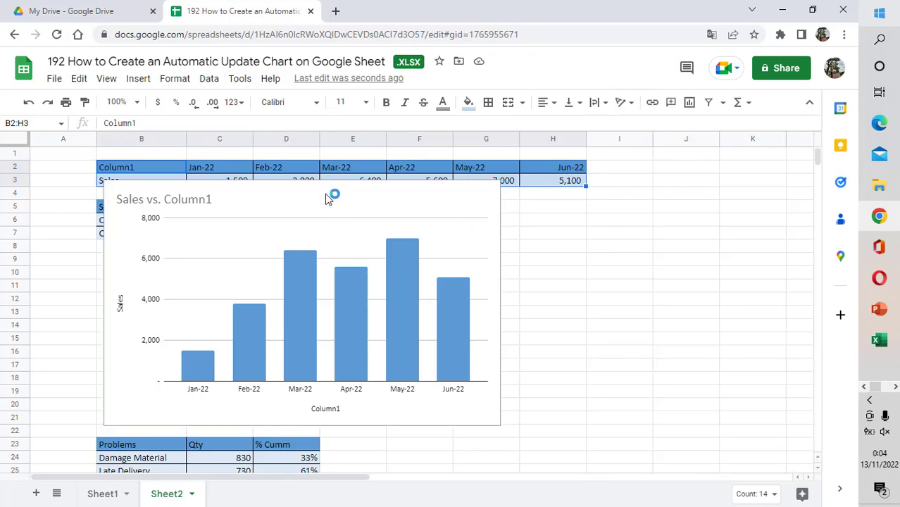
Open the chart title settings and change the title text to "Sales Quantity".
click(155, 202)
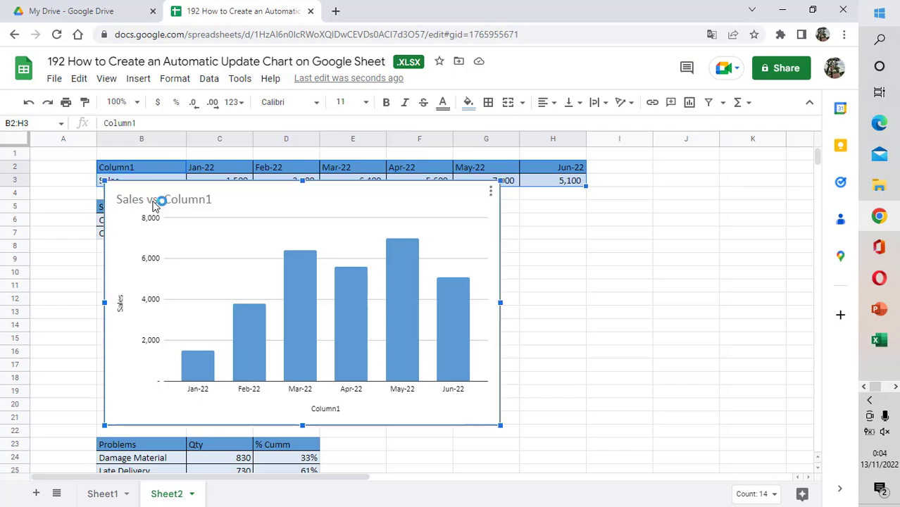
right_click(191, 204)
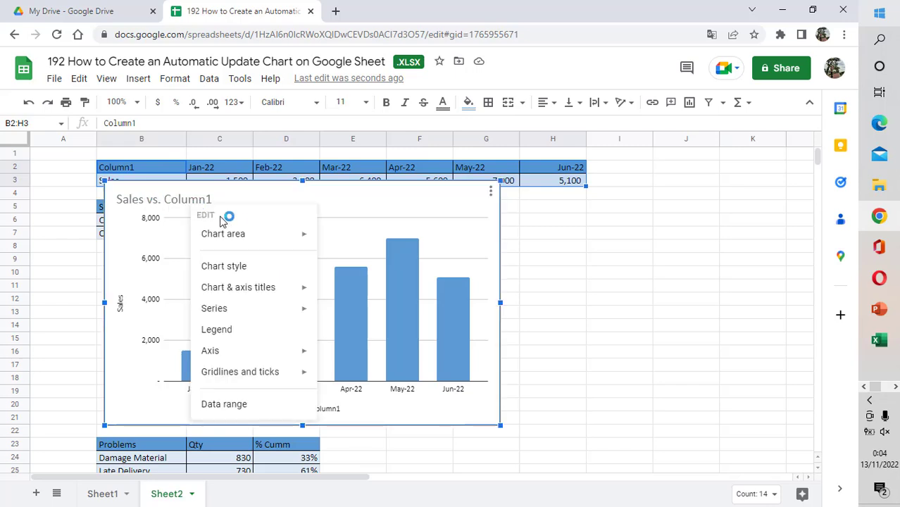
mouse_move(238, 294)
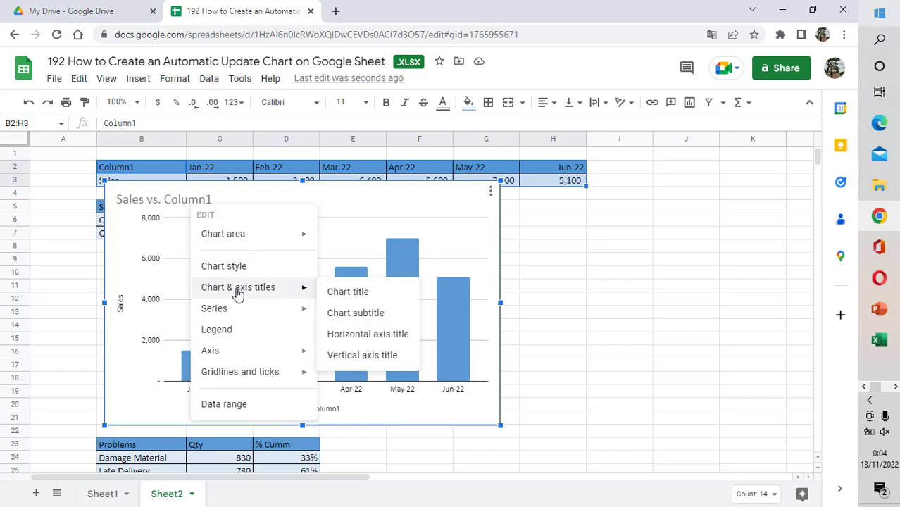
click(351, 293)
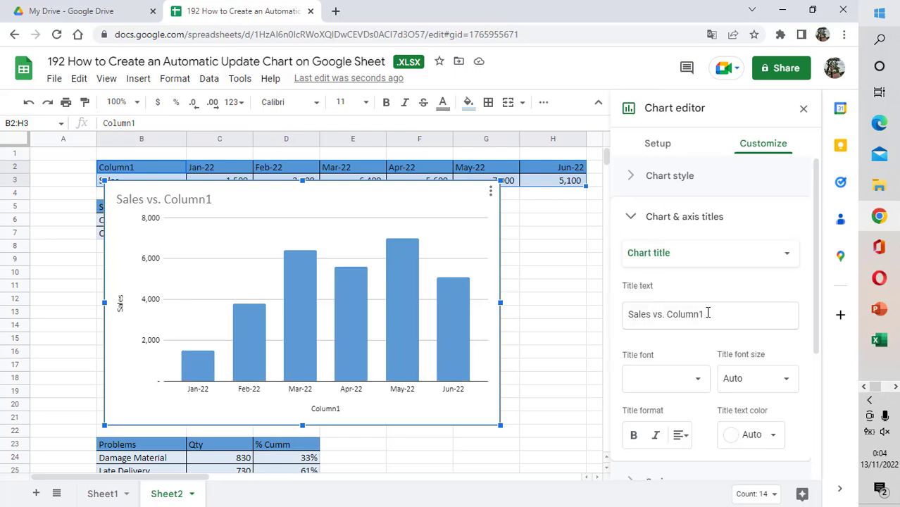
click(715, 314)
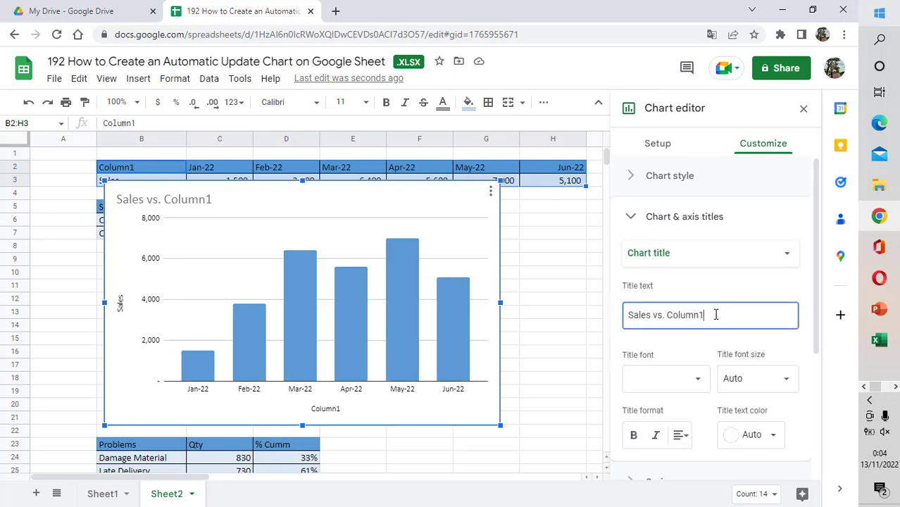
key(BackSpace)
key(BackSpace)
key(BackSpace)
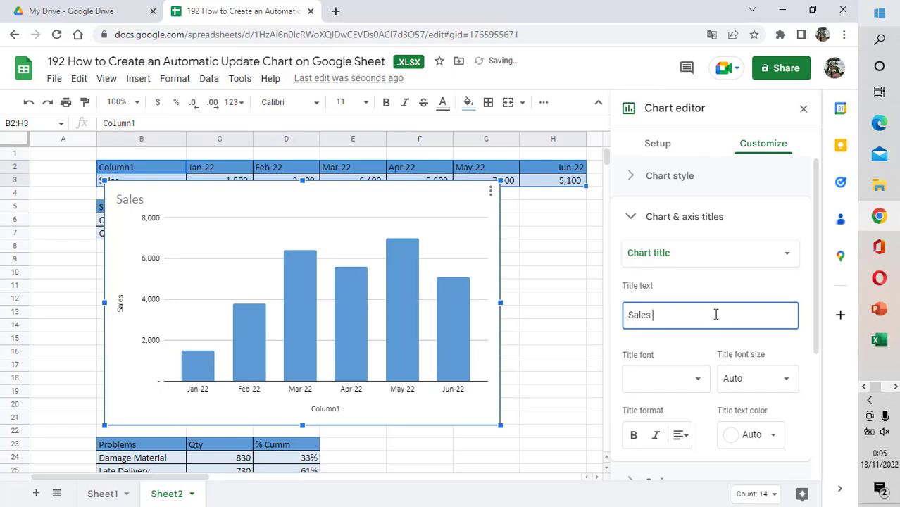
text(Quant)
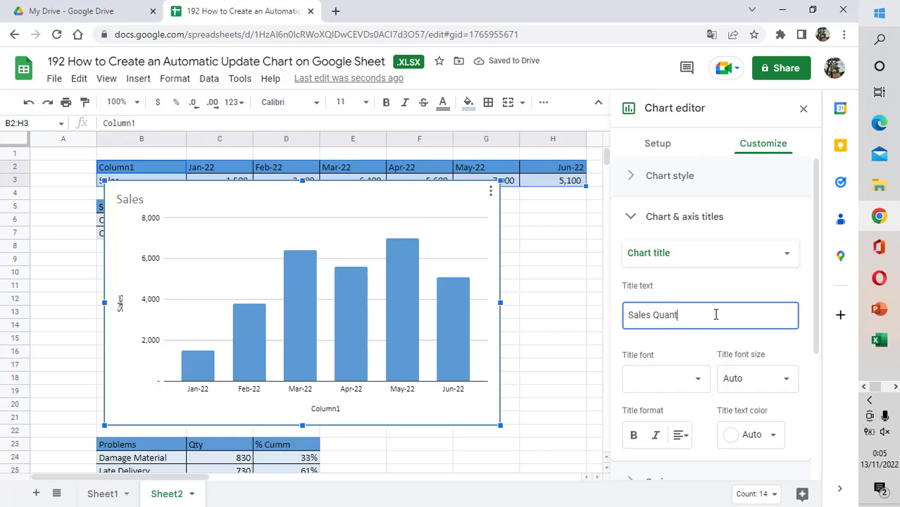
text(ity)
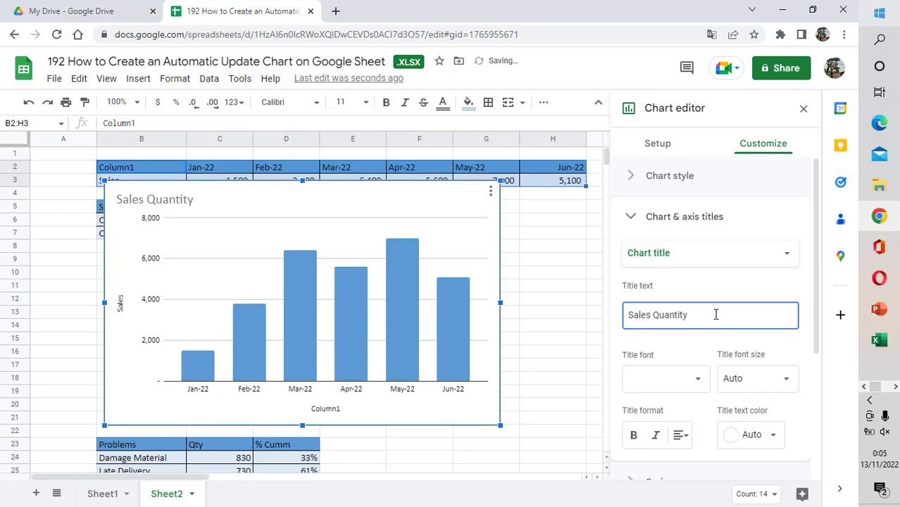
Replace the chart title text with "Monthly Sales Quantity".
key(BackSpace)
key(BackSpace)
key(BackSpace)
key(BackSpace)
key(BackSpace)
key(BackSpace)
key(BackSpace)
key(BackSpace)
key(BackSpace)
key(BackSpace)
key(BackSpace)
key(BackSpace)
key(BackSpace)
key(BackSpace)
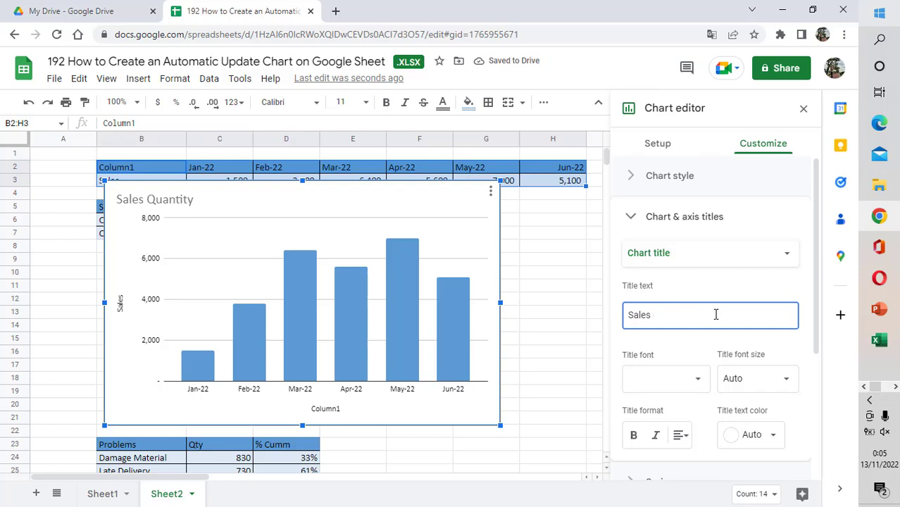
text(Month)
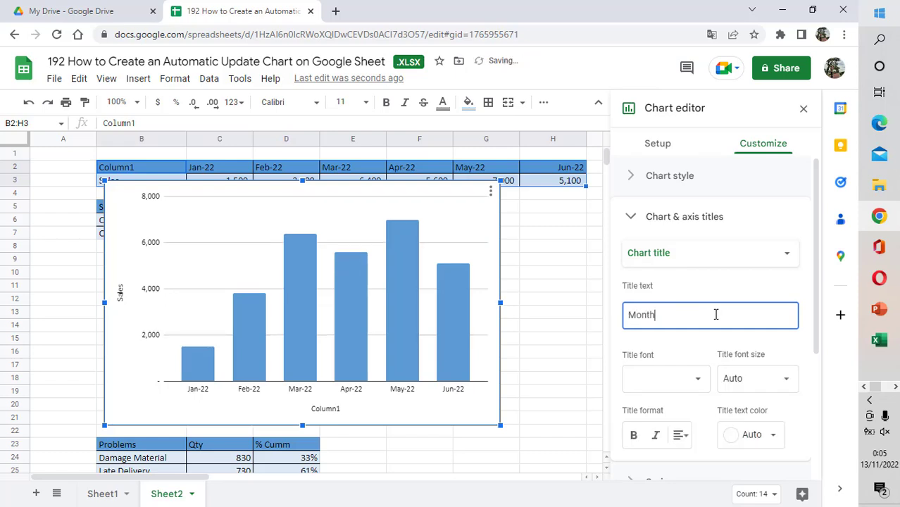
text(ly Sale)
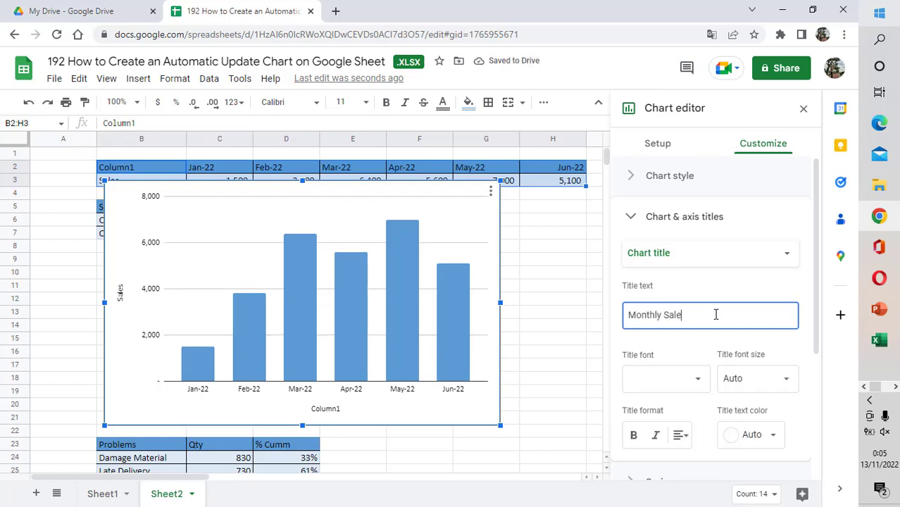
text(s Quantity)
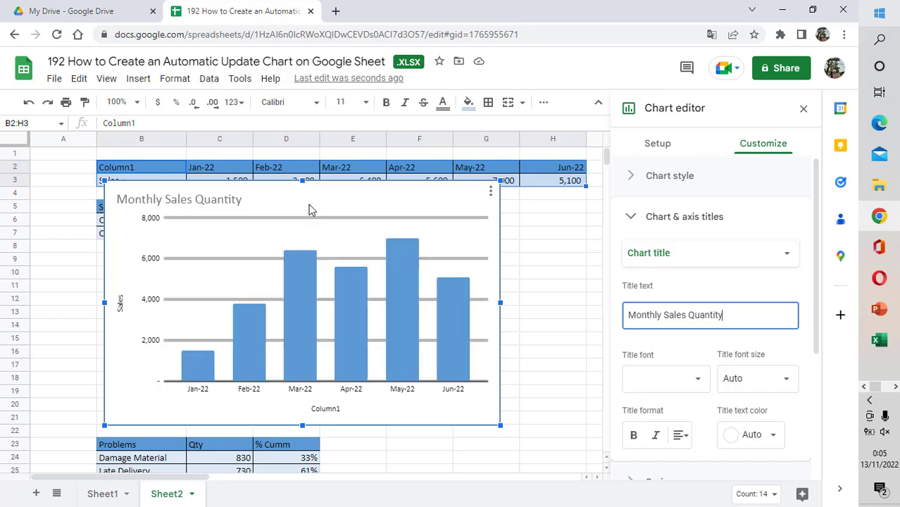
Center the chart title and move the chart just below the monthly sales table.
click(686, 437)
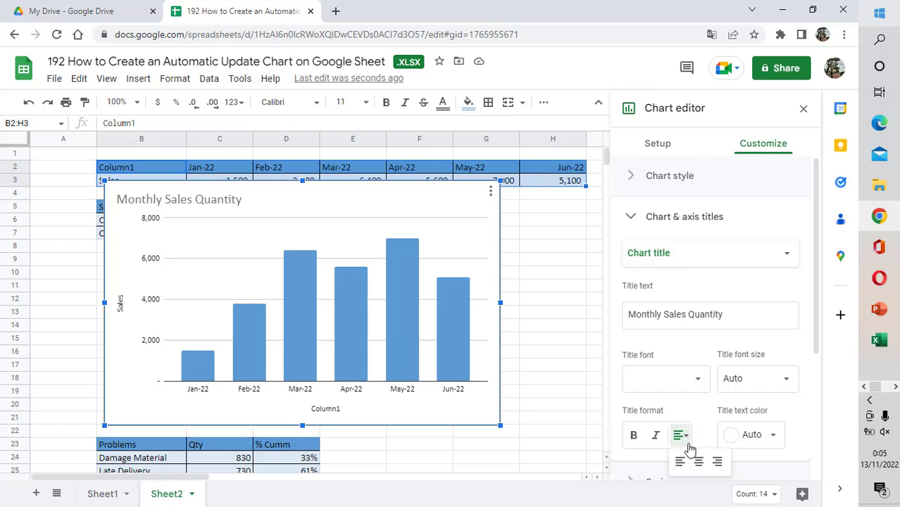
click(699, 463)
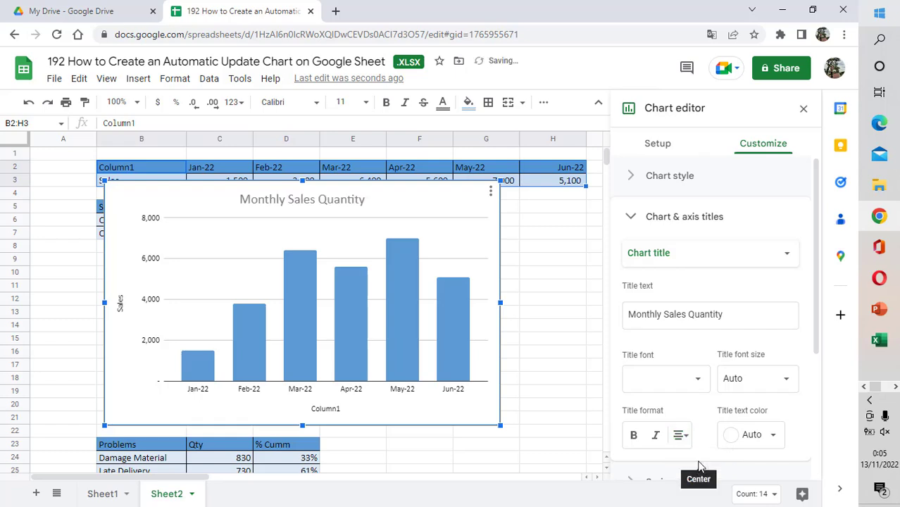
click(525, 366)
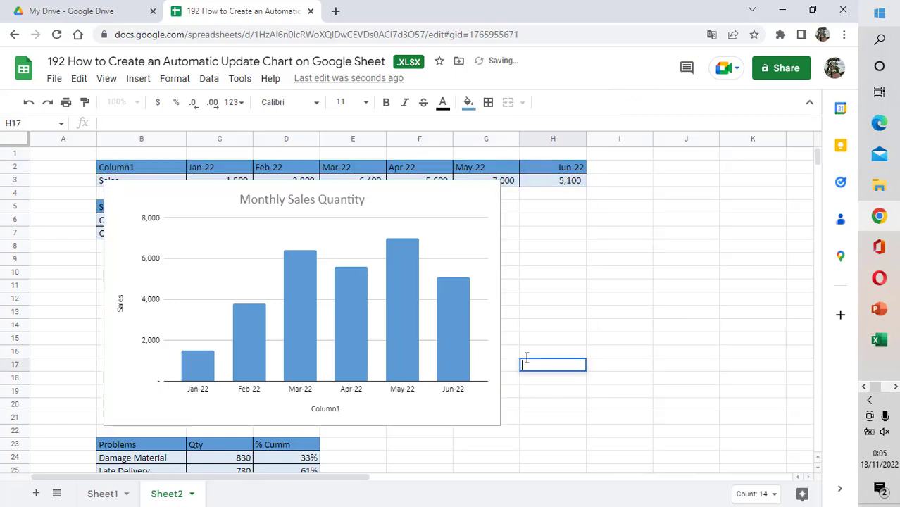
click(485, 205)
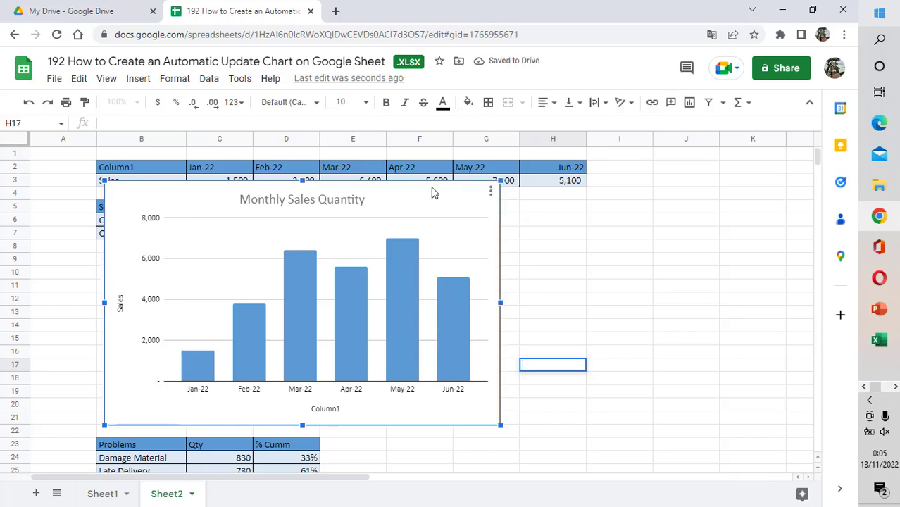
drag(432, 191, 422, 209)
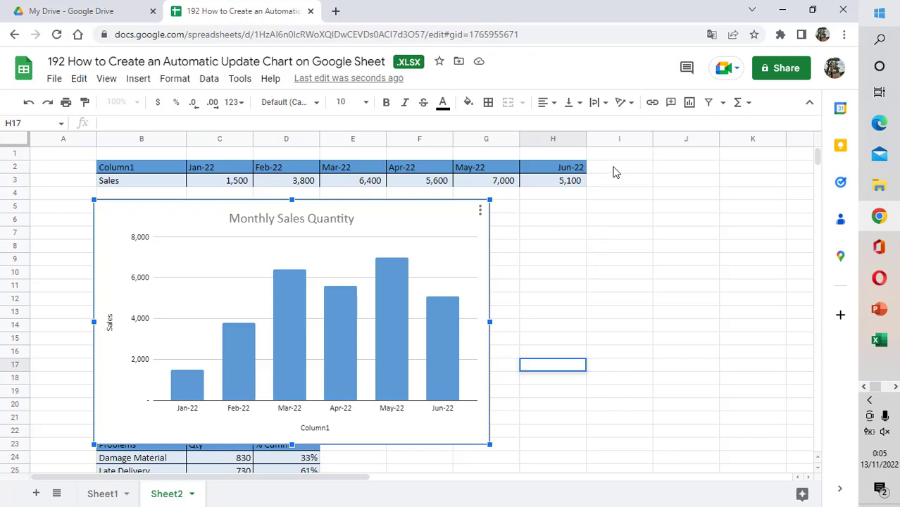
Insert one empty column before the Jun-22 column, between May-22 and Jun-22.
click(614, 169)
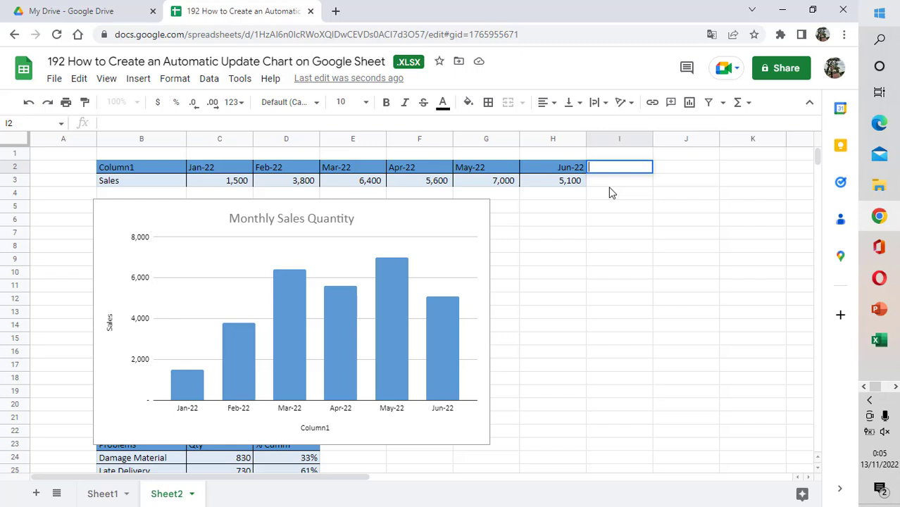
click(564, 273)
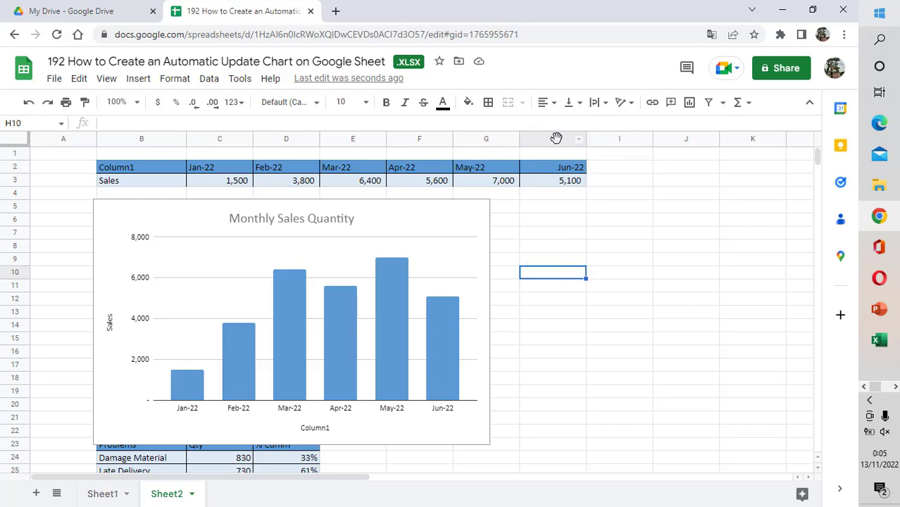
click(556, 138)
right_click(556, 137)
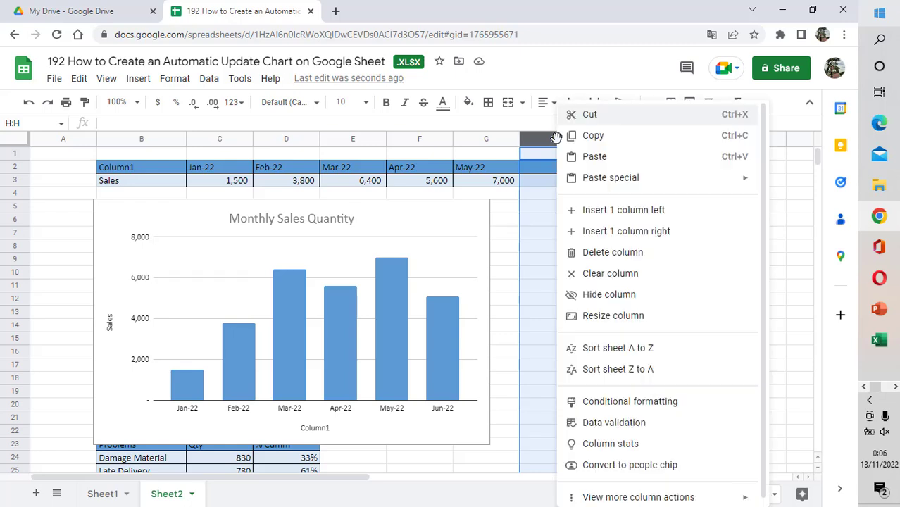
click(591, 215)
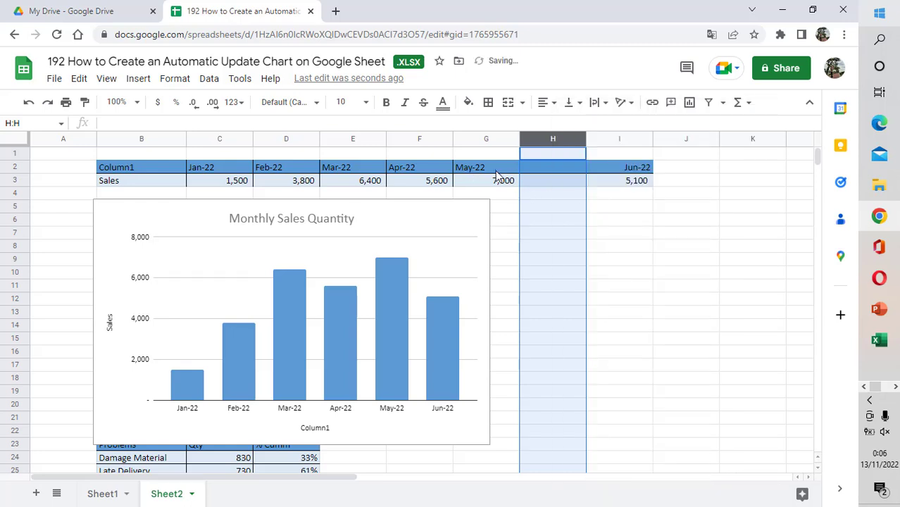
Copy the Jun-22 heading and its sales value from I2:I3 into the new column at H2:H3.
click(561, 171)
drag(633, 170, 633, 187)
key(ctrl+x)
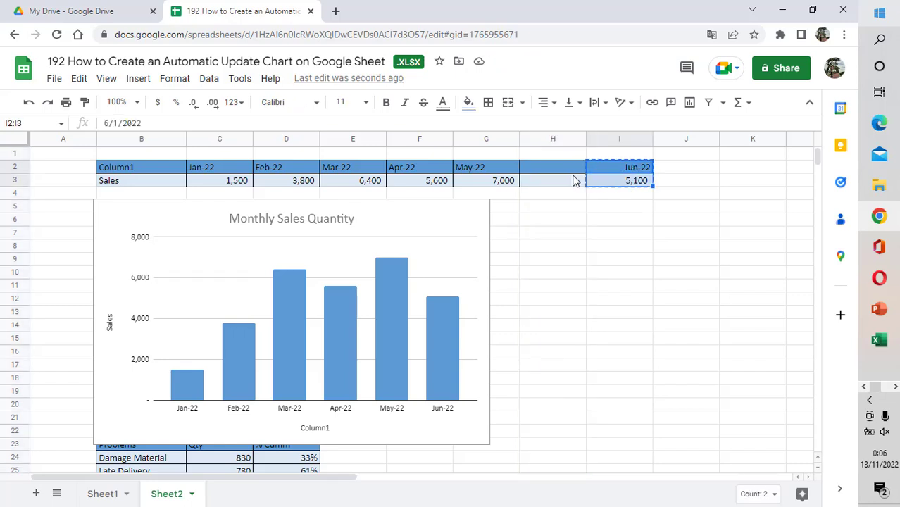
click(553, 169)
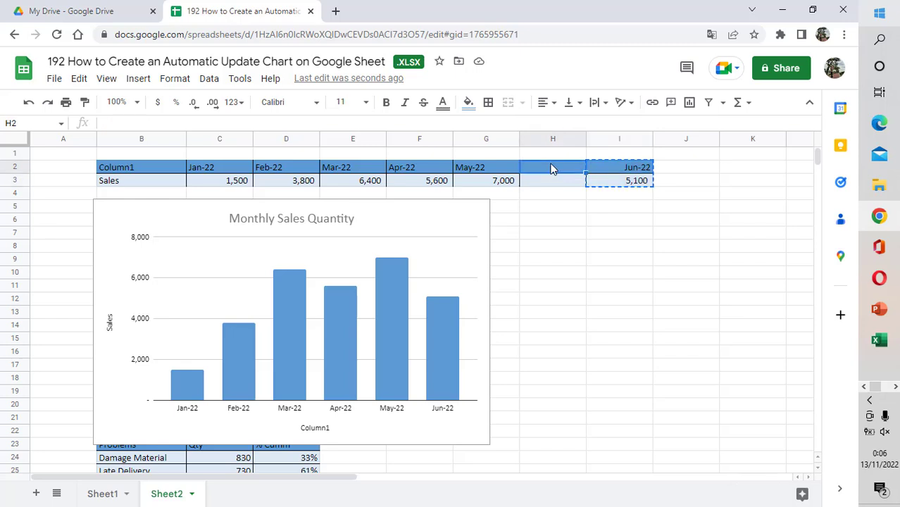
key(ctrl+v)
click(620, 162)
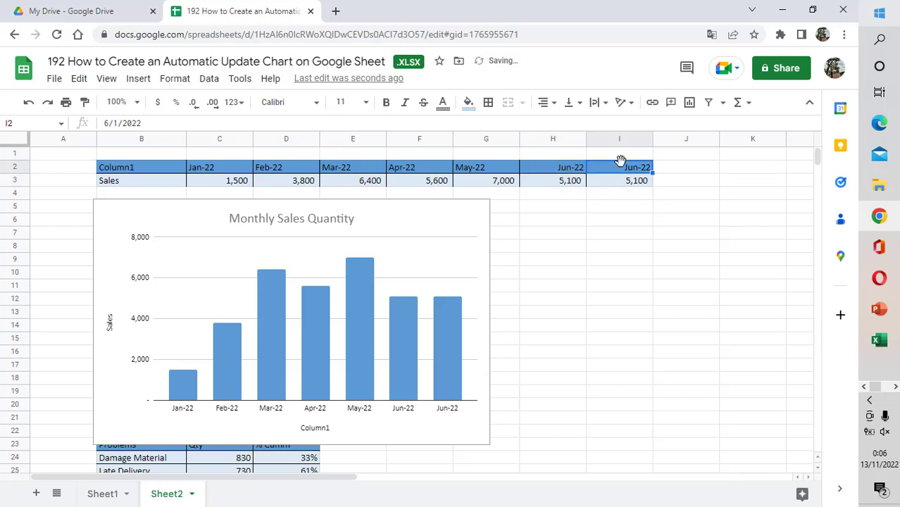
Change the heading in I2 to July 2022 and set its sales value in I3 to 6,200.
text(July)
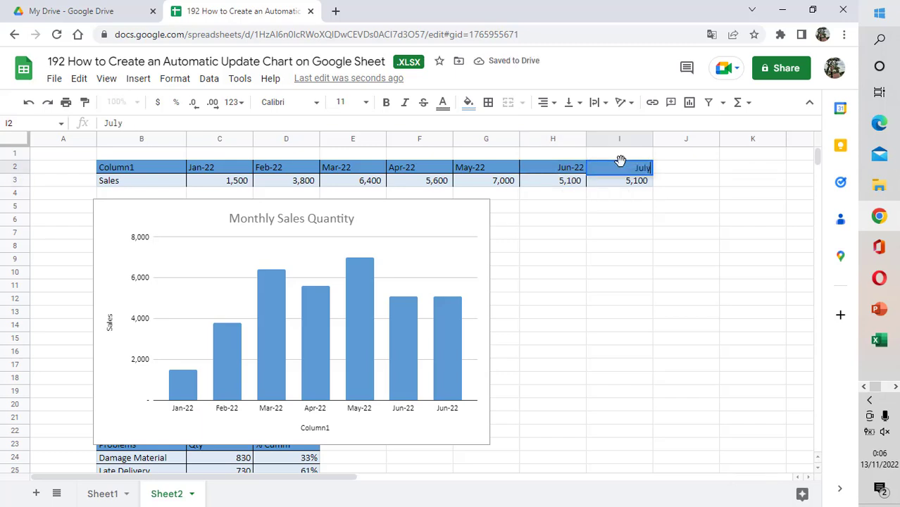
text( 2022)
key(Return)
text(6)
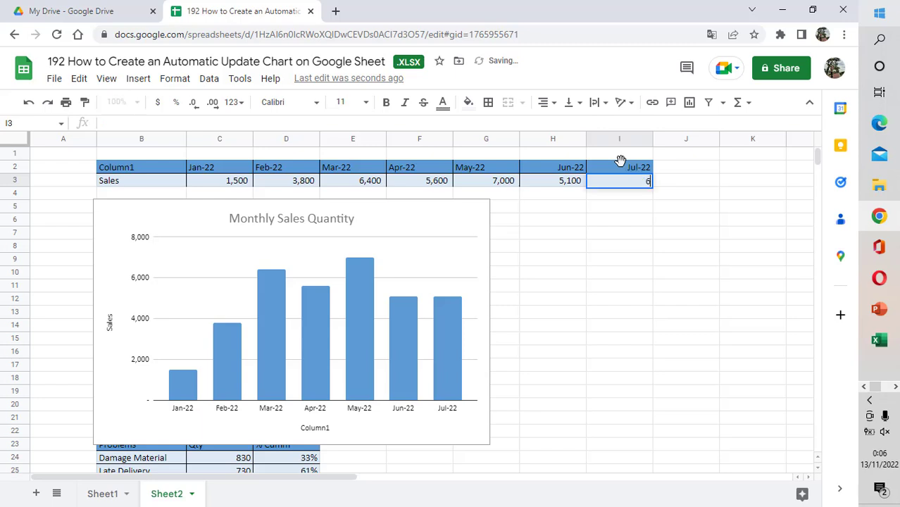
text(,200)
key(Return)
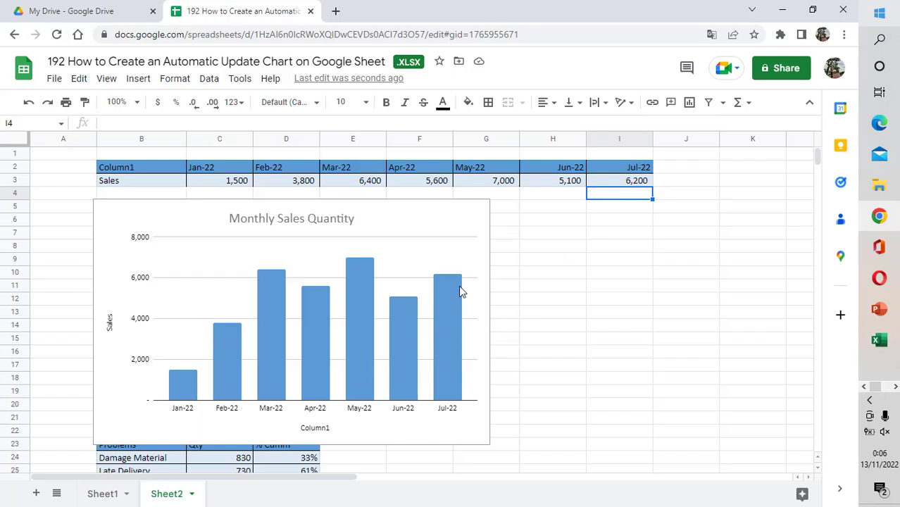
Turn on data labels for the Sales series in the Monthly Sales Quantity chart.
right_click(233, 344)
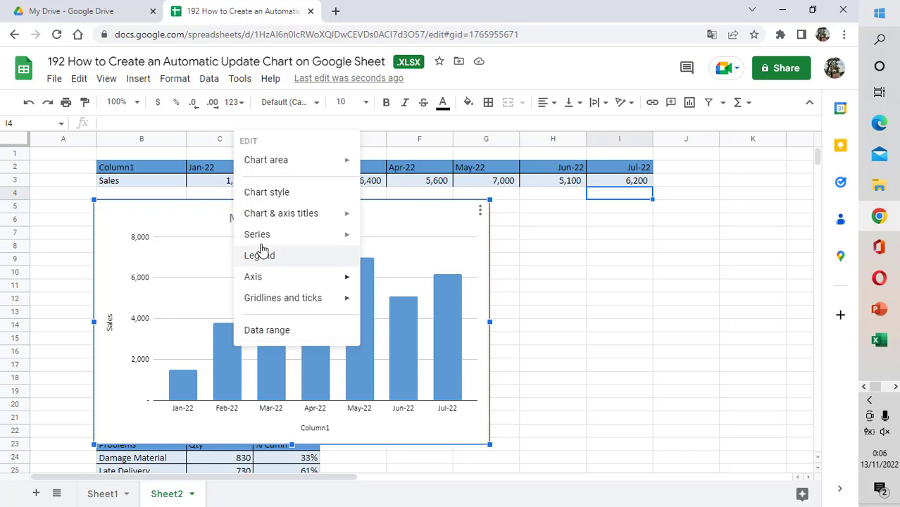
mouse_move(292, 217)
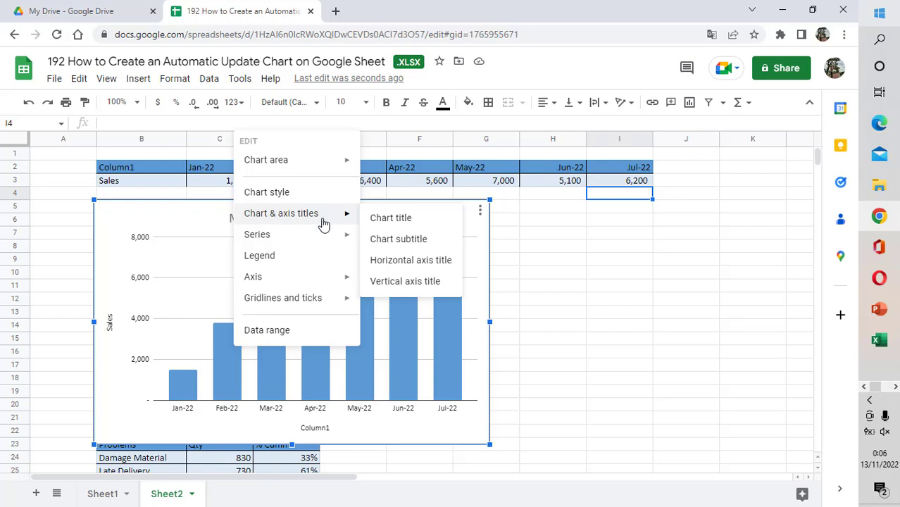
mouse_move(299, 238)
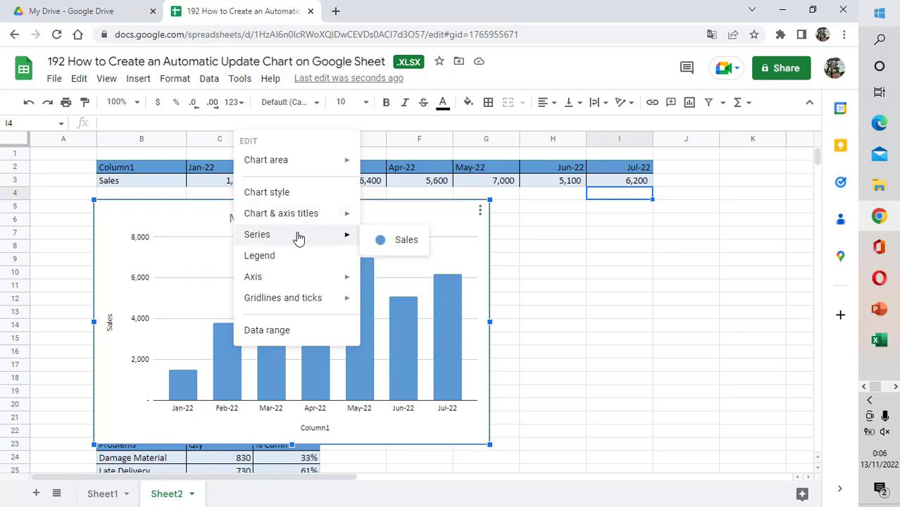
click(387, 240)
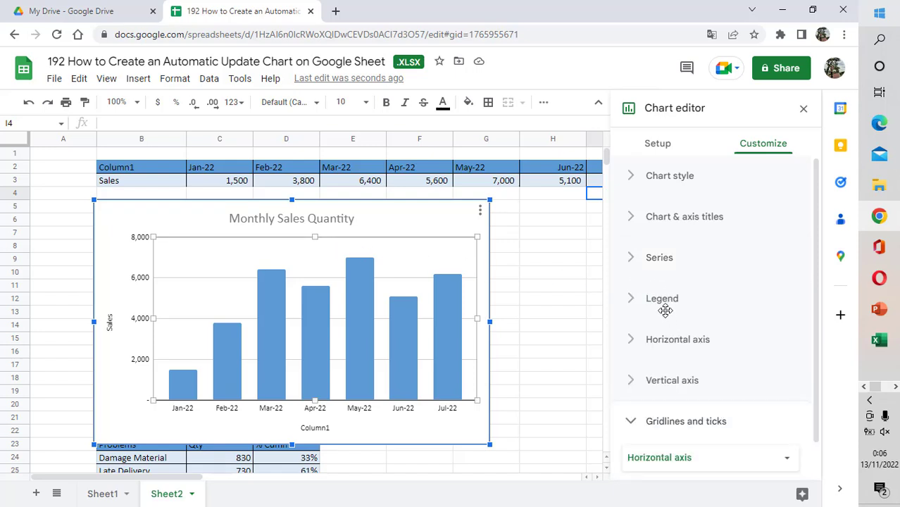
click(669, 266)
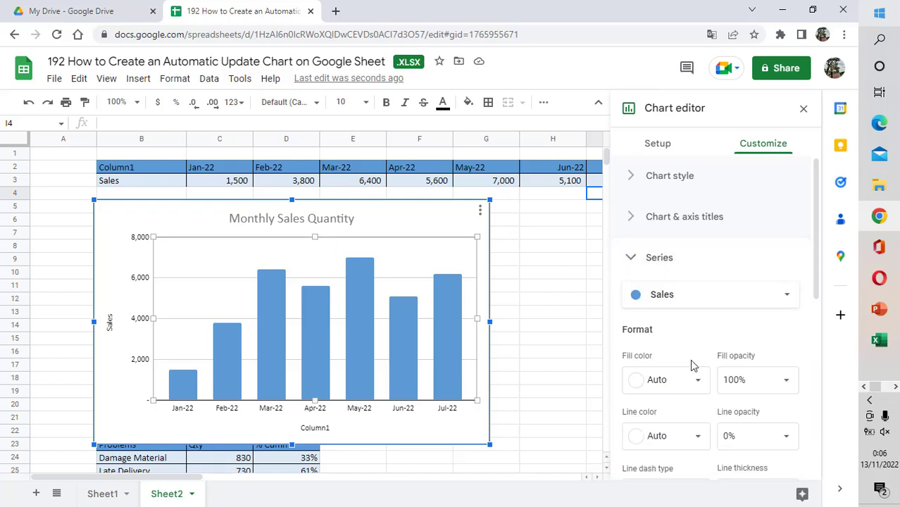
scroll(691, 373, down, 1)
scroll(692, 373, down, 3)
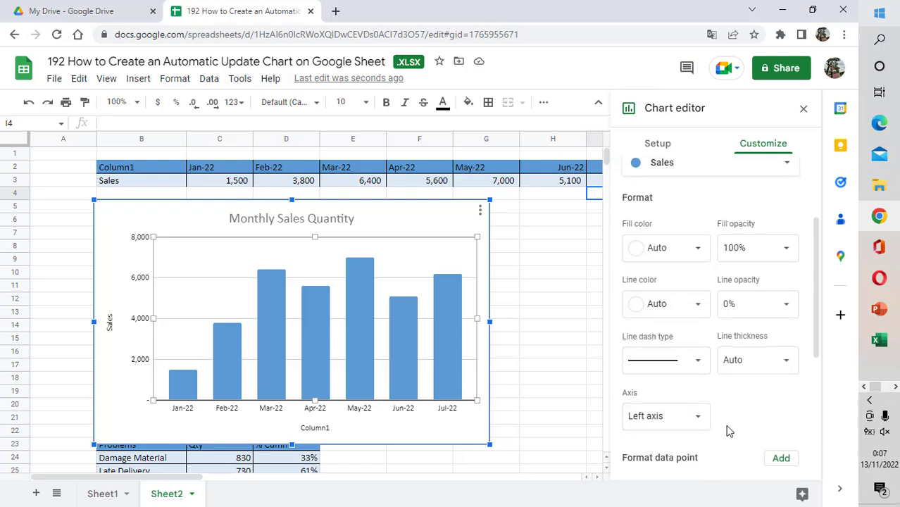
scroll(729, 429, down, 2)
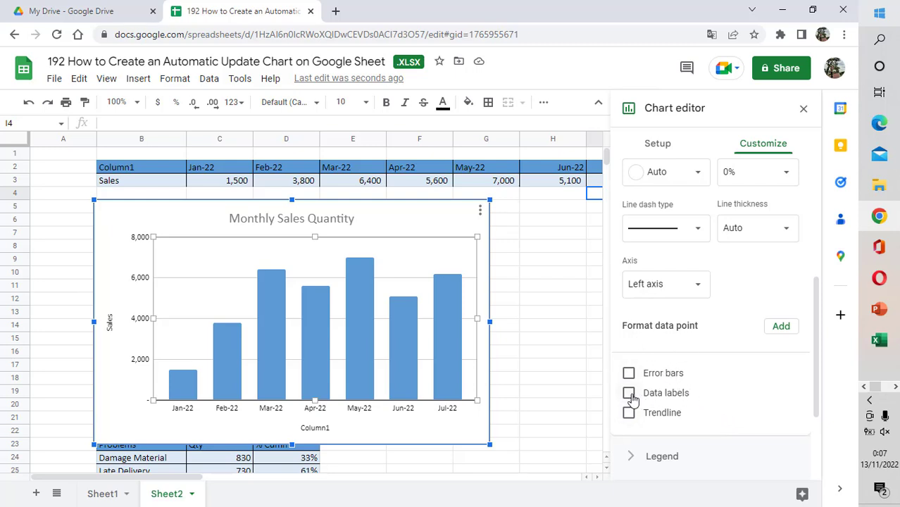
click(629, 392)
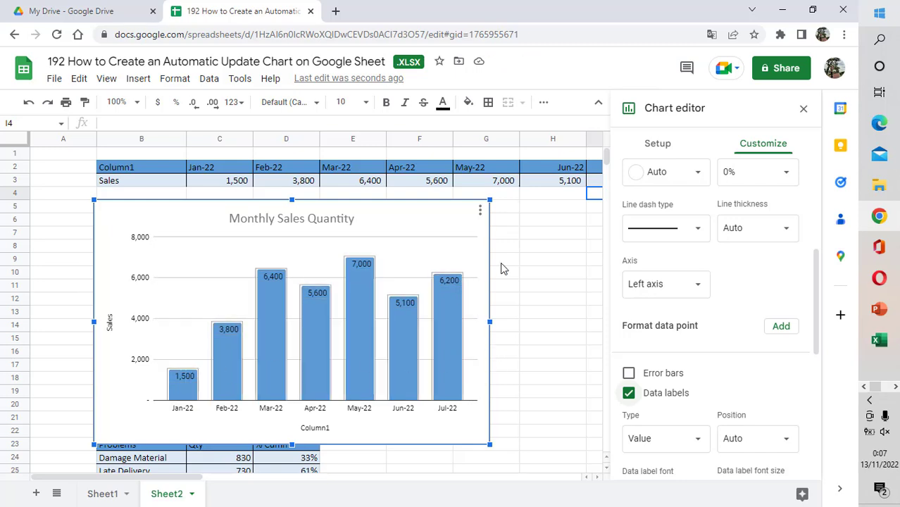
click(516, 252)
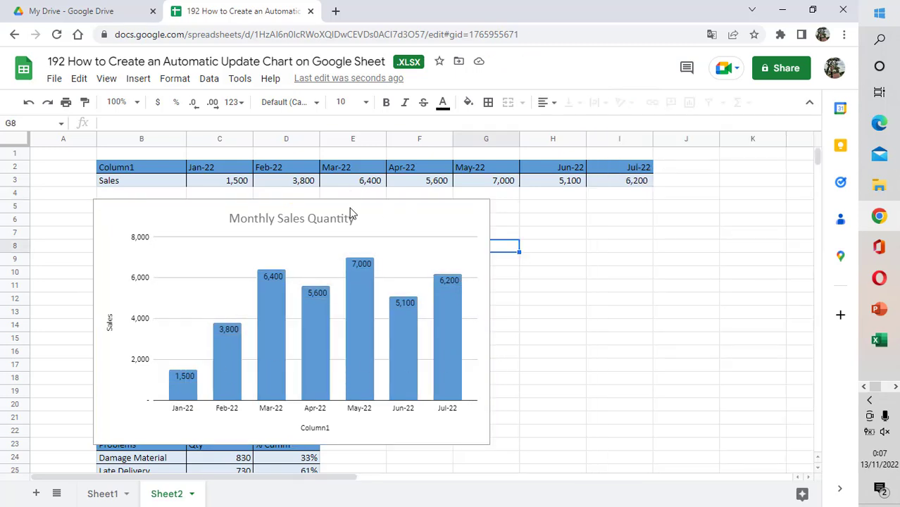
Move the Monthly Sales Quantity chart beside the quarterly table, with its upper edge near row 5, and close the chart editor.
key(Up)
key(Up)
key(Up)
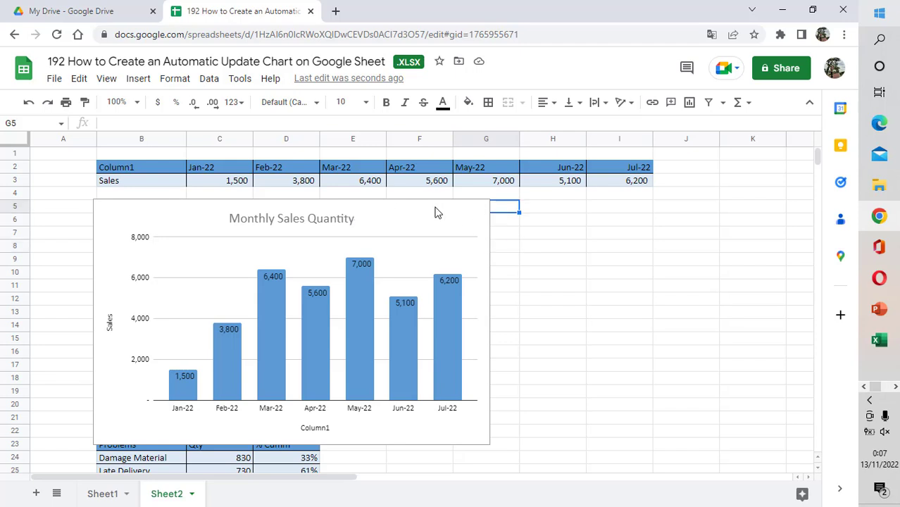
double_click(415, 203)
drag(403, 215, 649, 232)
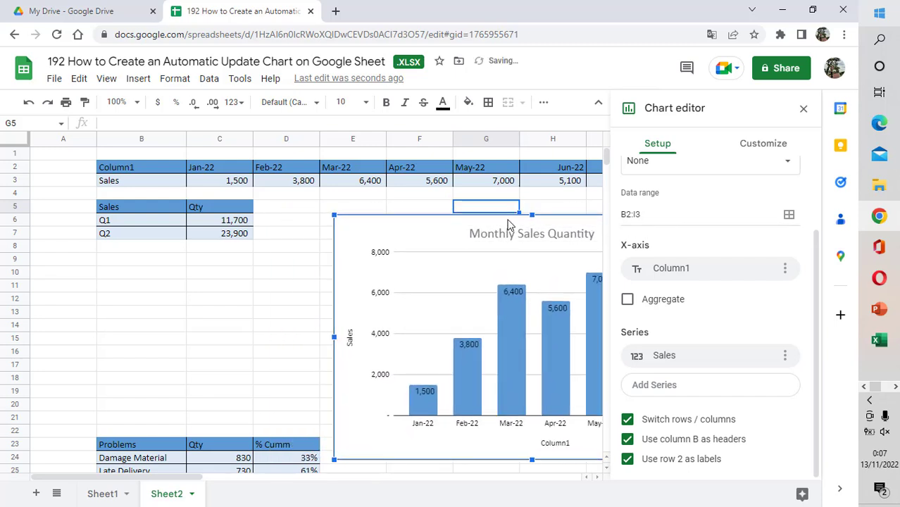
drag(510, 222, 513, 211)
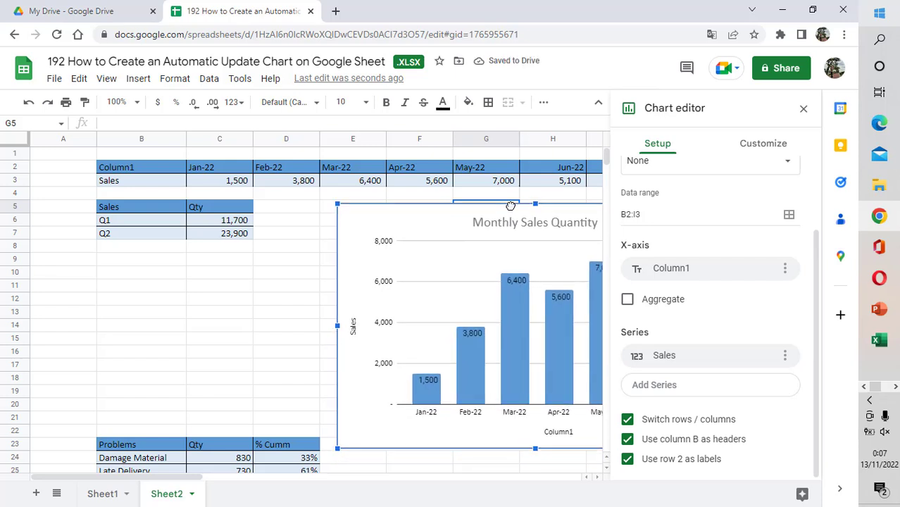
click(803, 108)
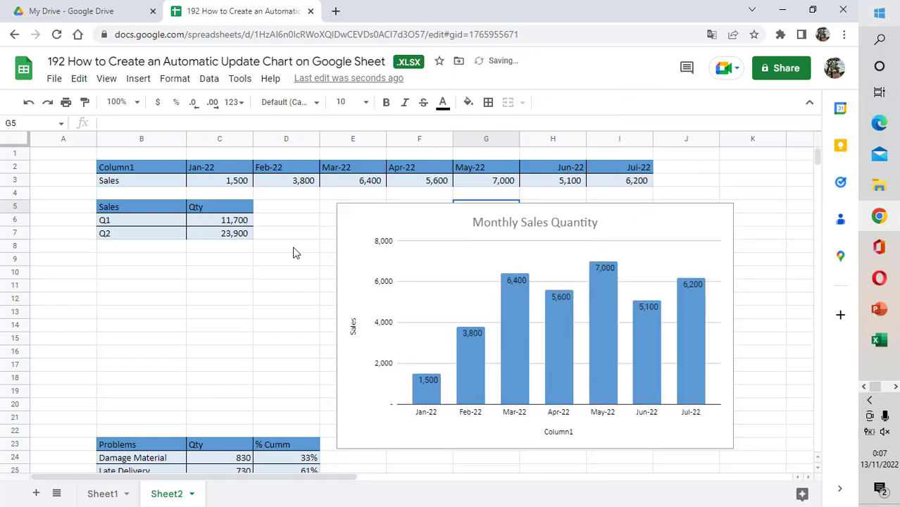
Insert a chart based on the quarterly sales table in B5:C7.
click(166, 314)
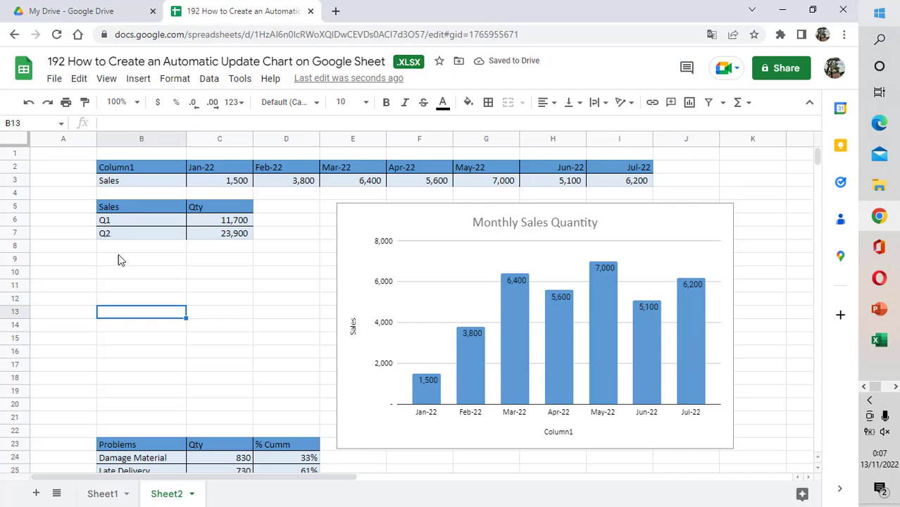
click(118, 209)
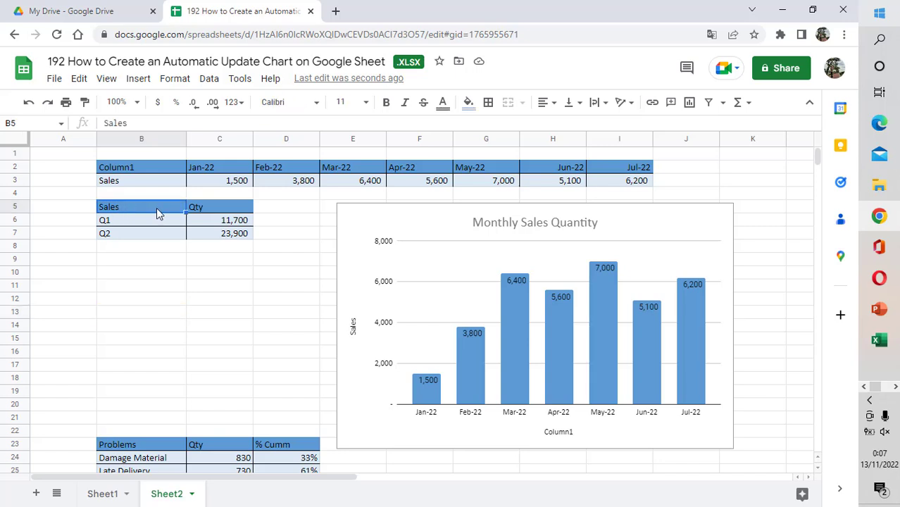
key(shift+Right)
key(shift+Down)
key(shift+Down)
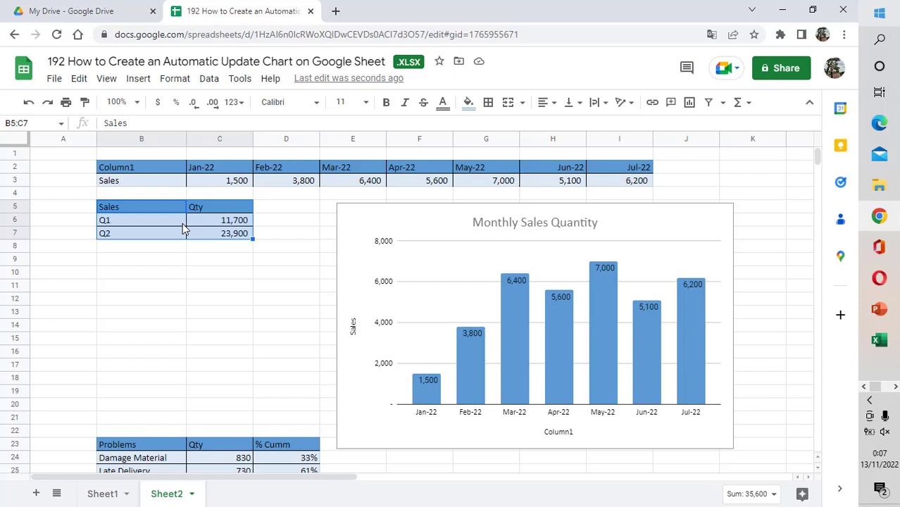
click(138, 80)
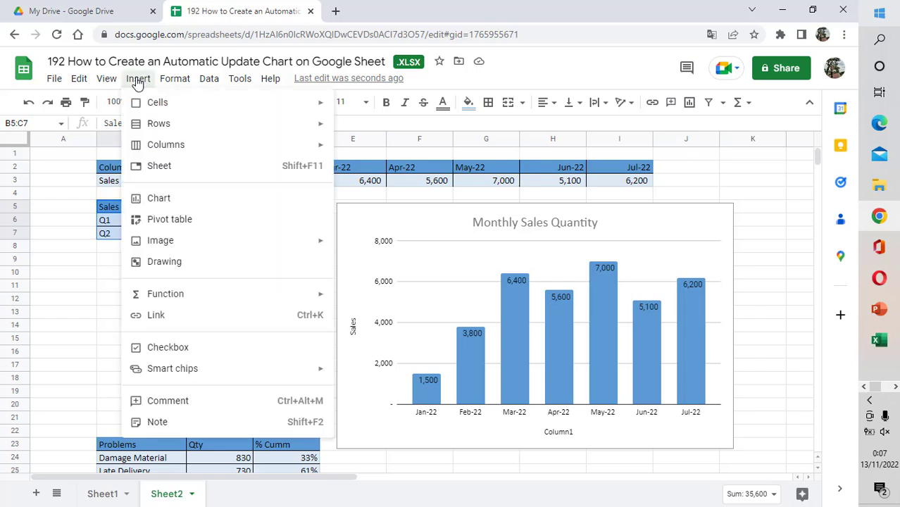
click(159, 199)
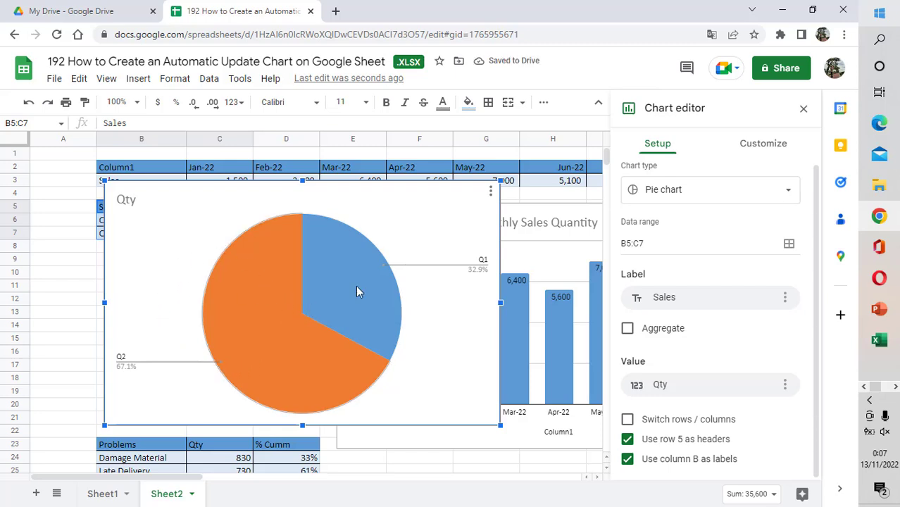
Shrink the pie chart and fit it below the quarterly sales table, spanning about rows 9 to 21.
drag(498, 423, 334, 322)
drag(271, 191, 261, 307)
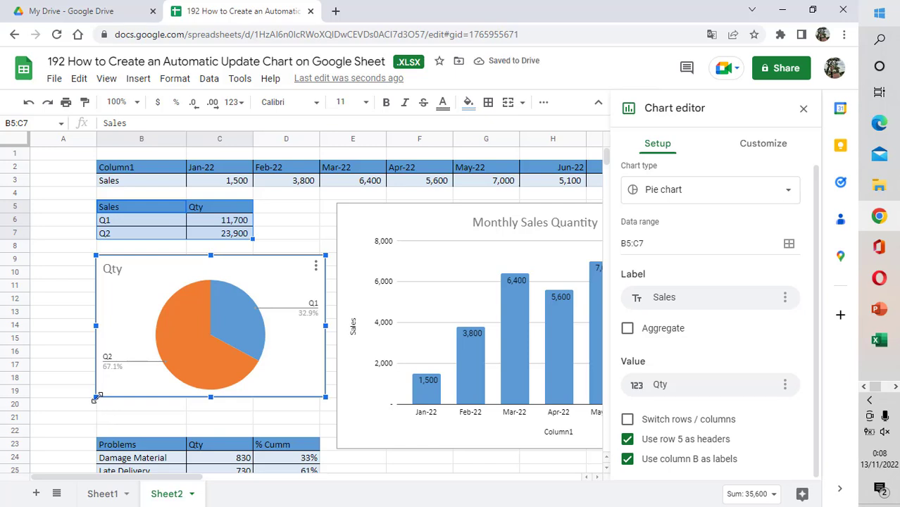
drag(95, 396, 73, 429)
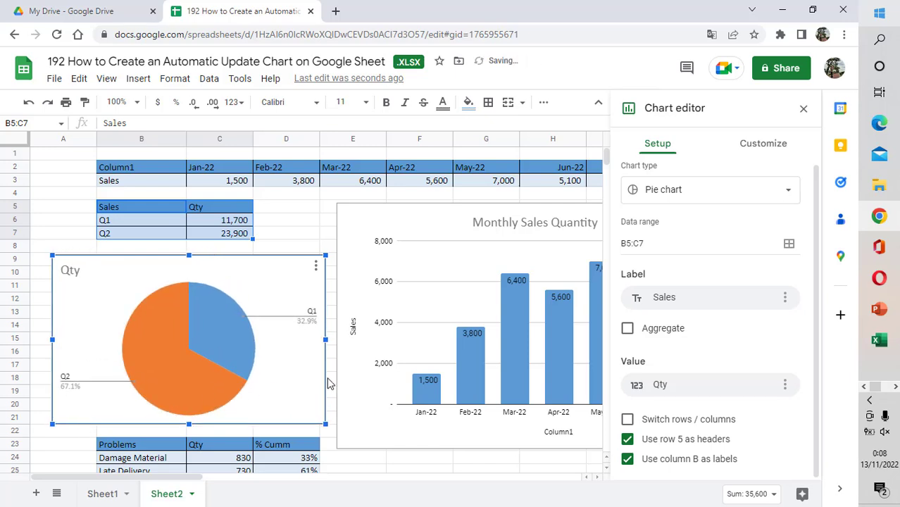
click(355, 382)
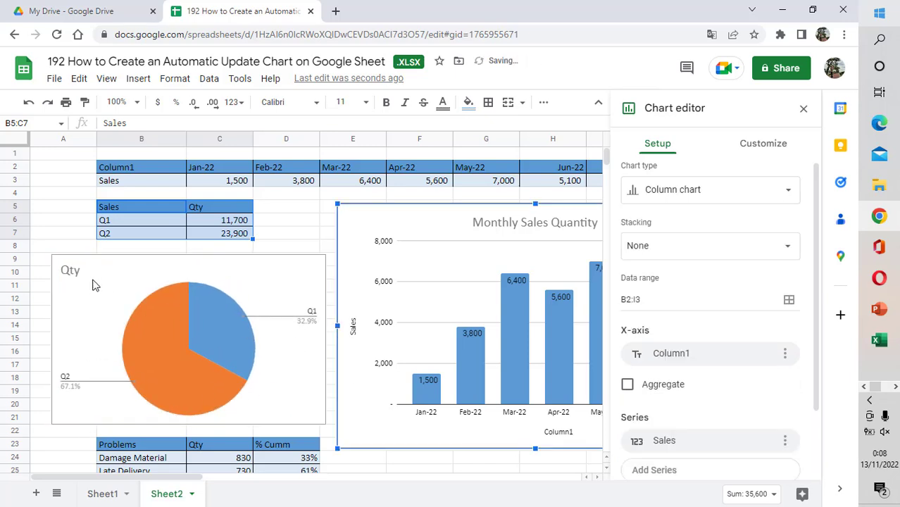
click(95, 285)
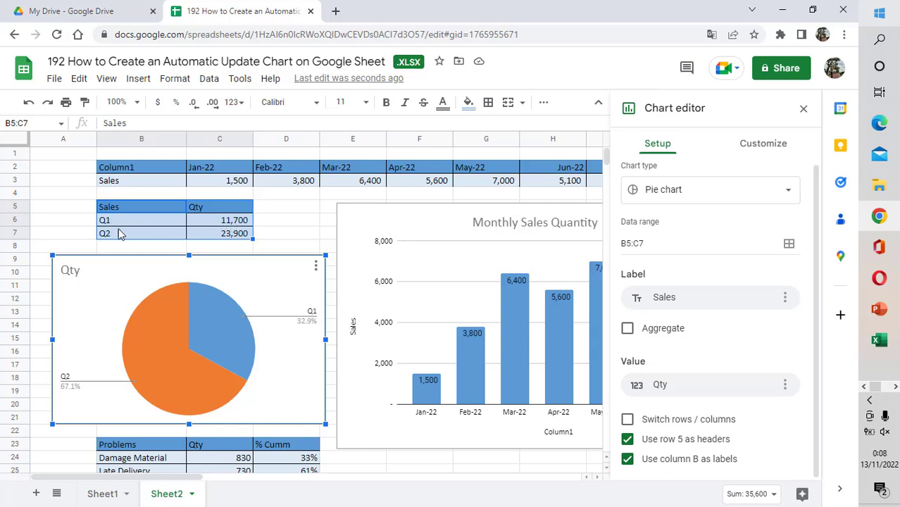
Look through the pie chart's title, legend and pie formatting options for the slice label setting.
right_click(184, 316)
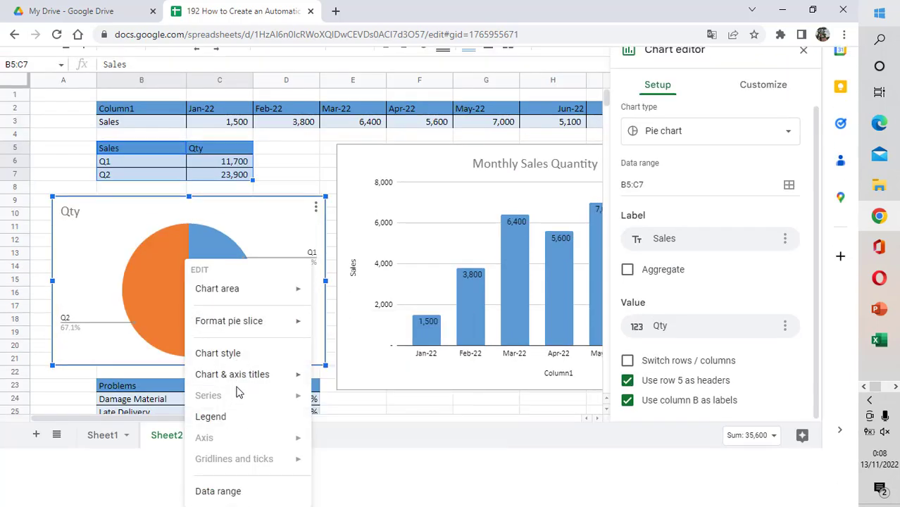
click(228, 422)
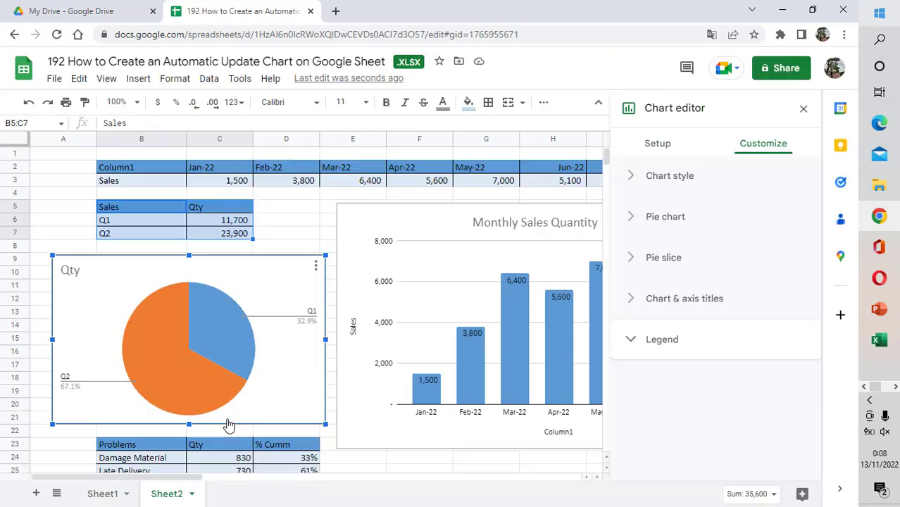
click(663, 298)
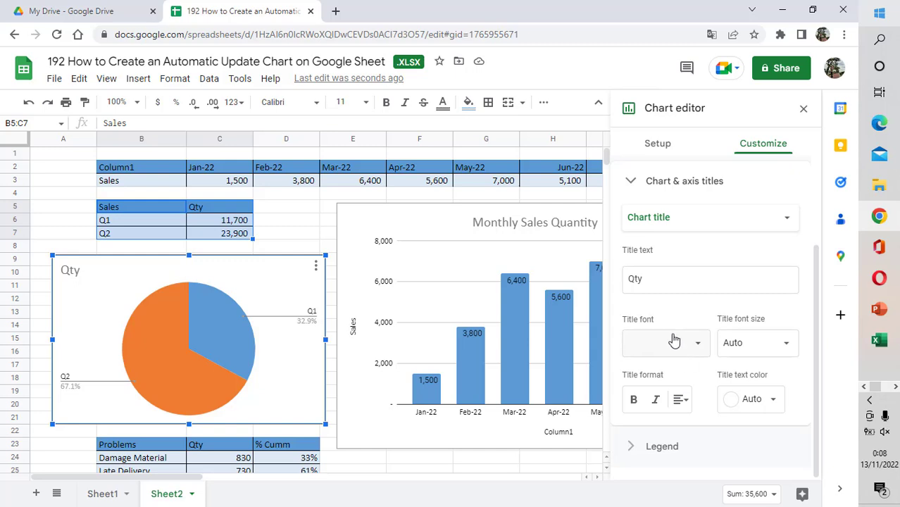
scroll(676, 335, up, 1)
scroll(683, 344, up, 1)
scroll(693, 351, down, 1)
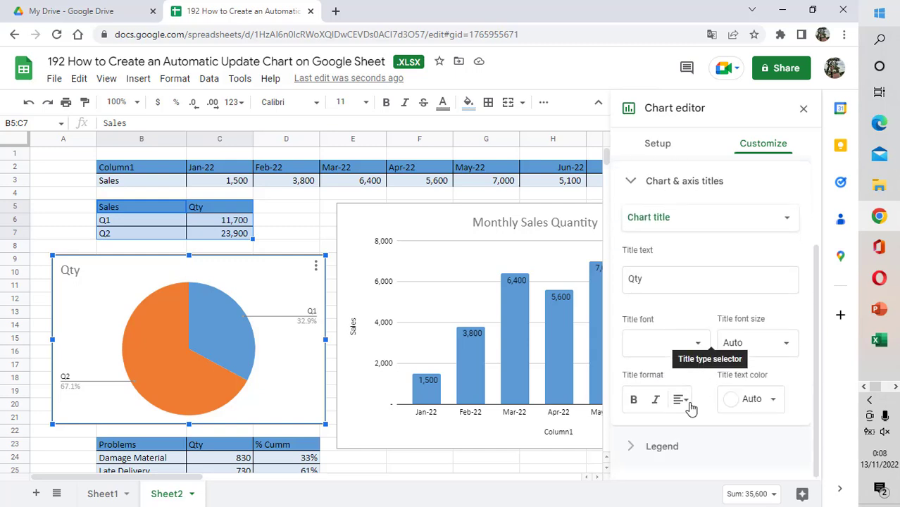
click(642, 452)
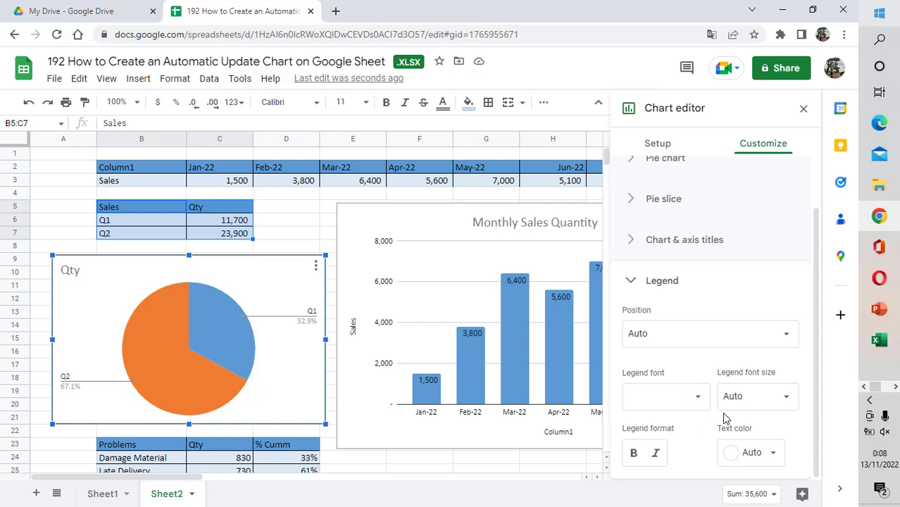
click(654, 244)
scroll(677, 362, down, 1)
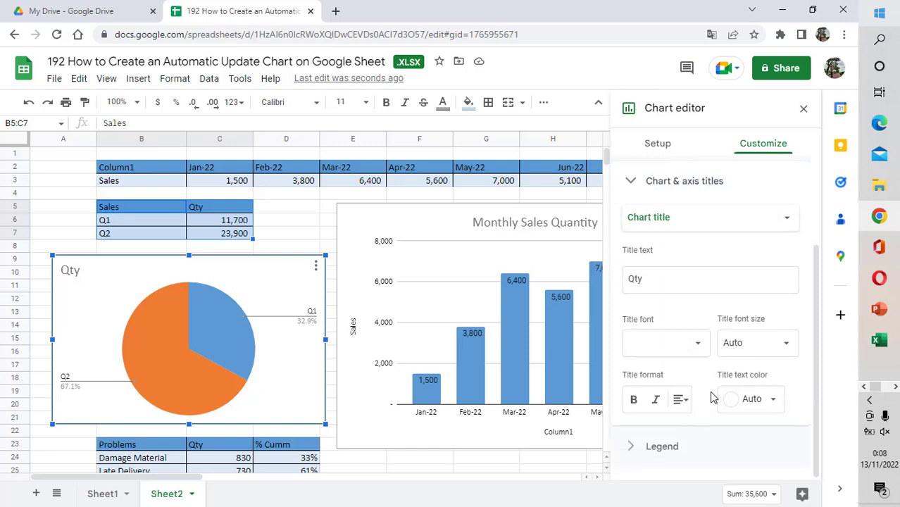
scroll(721, 338, up, 2)
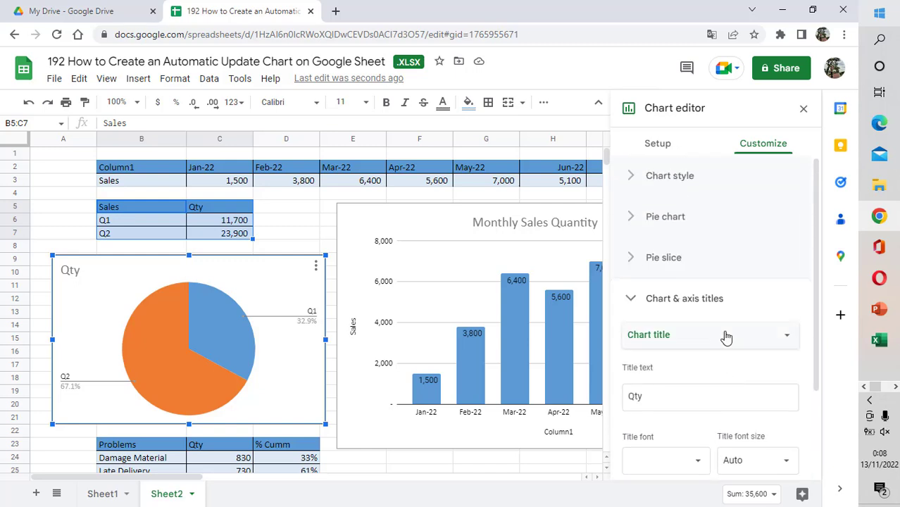
click(638, 219)
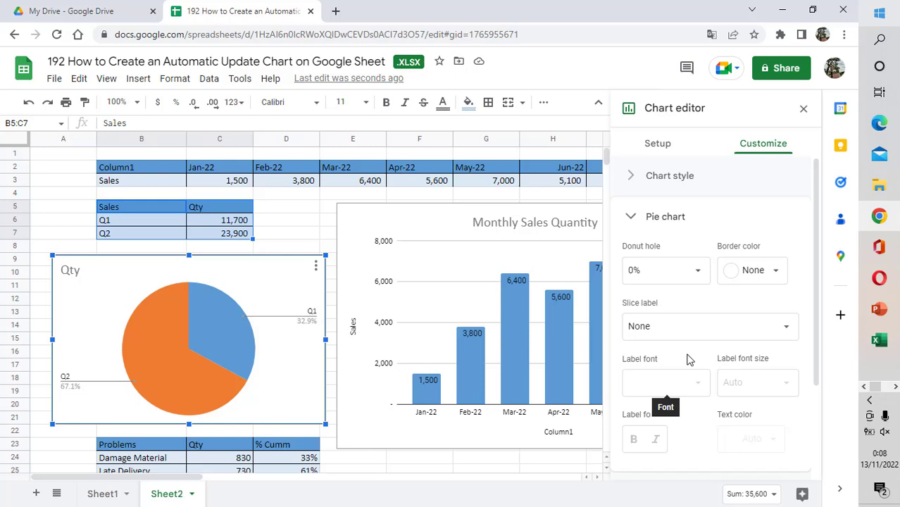
scroll(689, 360, down, 1)
scroll(686, 356, down, 1)
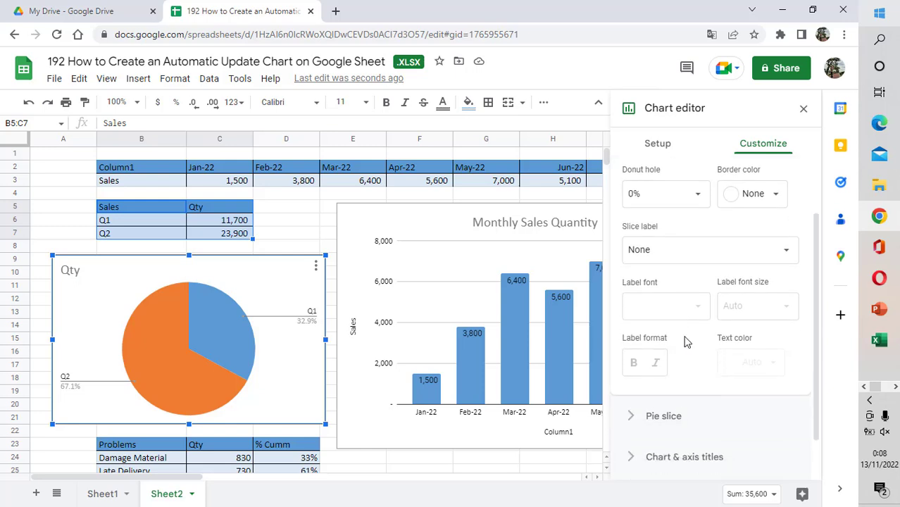
scroll(682, 354, up, 2)
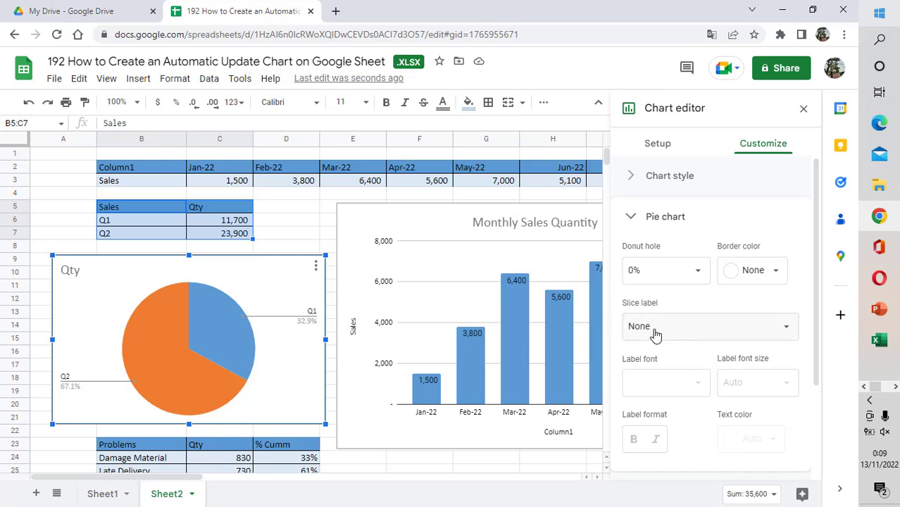
Set the quarterly pie chart's slice label to Value and close the chart editor.
click(665, 341)
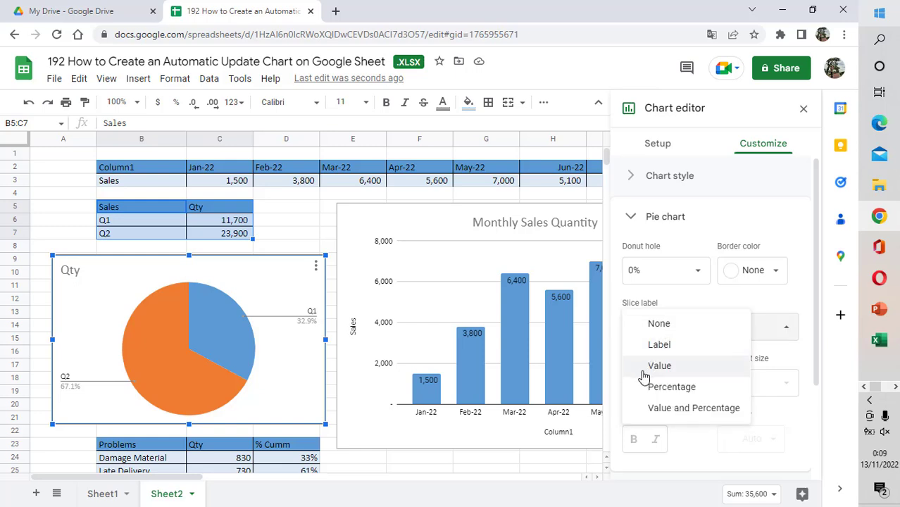
click(659, 366)
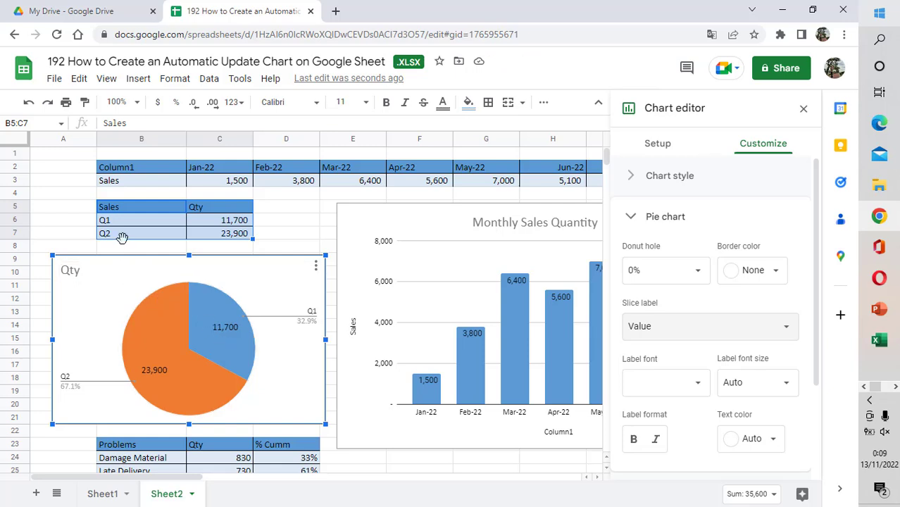
click(94, 239)
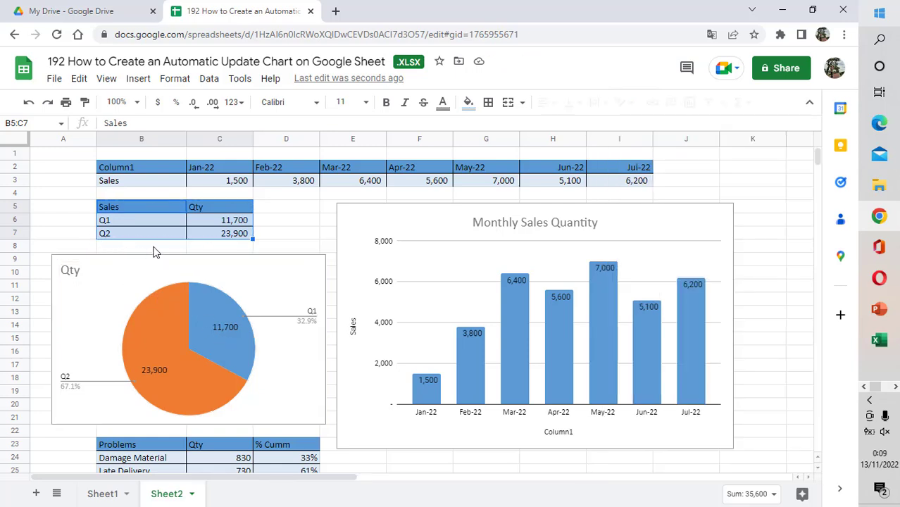
click(37, 234)
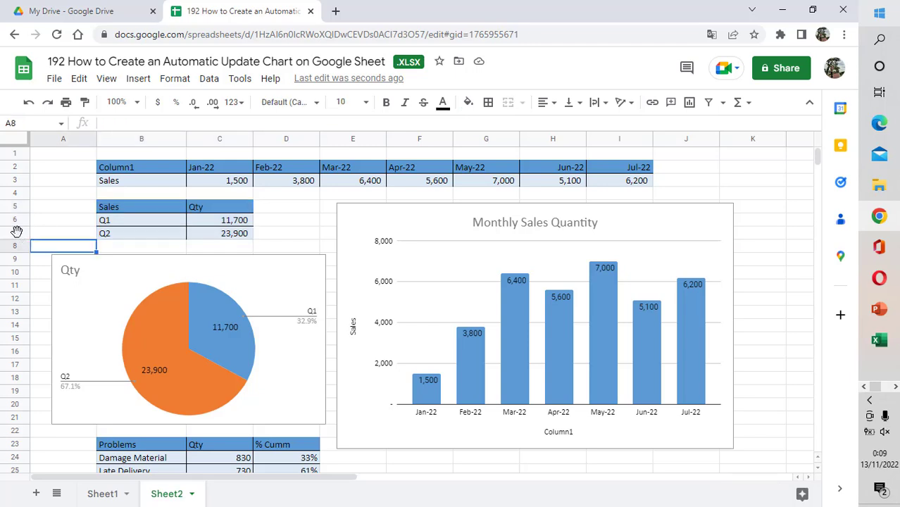
click(16, 233)
right_click(17, 233)
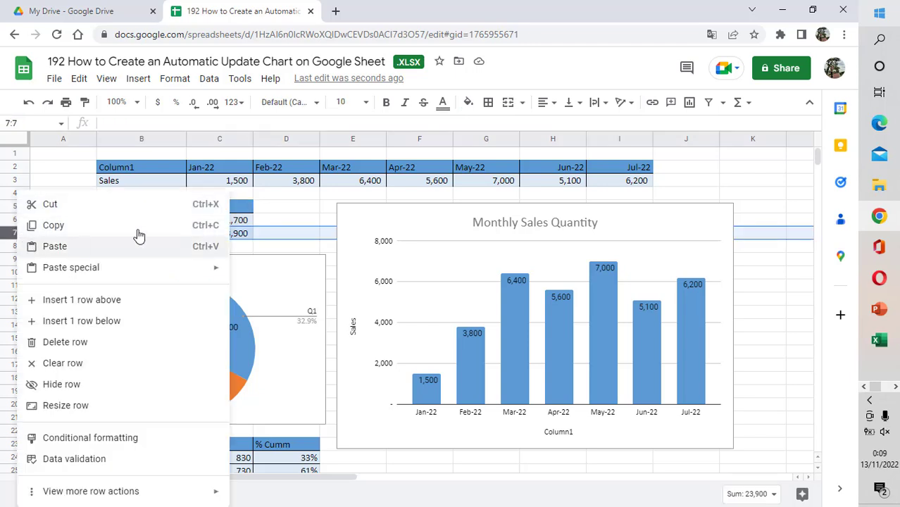
click(324, 234)
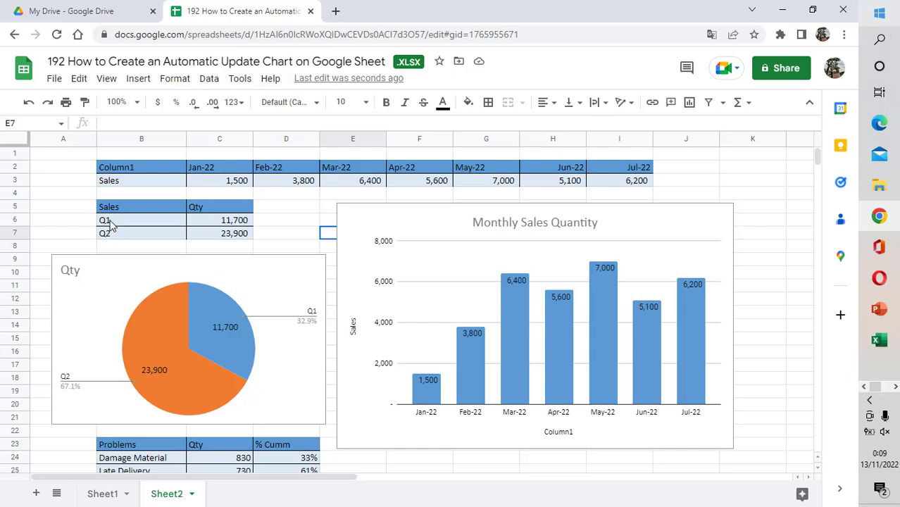
Insert one blank row above row 7, between Q1 and Q2 in the quarterly table.
click(15, 232)
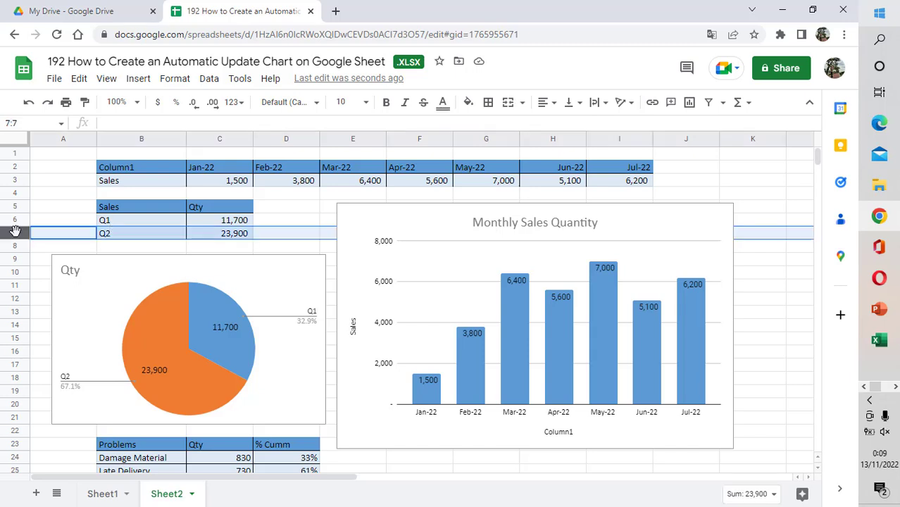
right_click(15, 231)
click(65, 299)
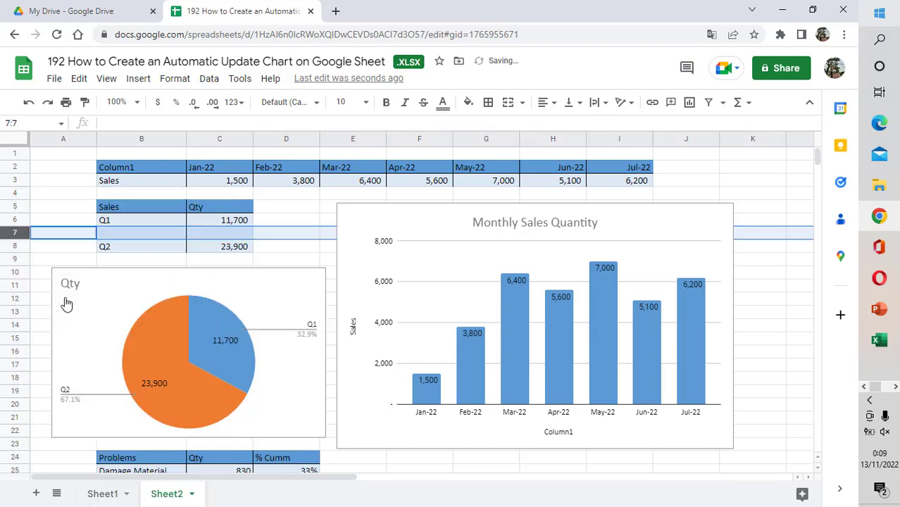
Label the new row in B7 as Q2 and go to its quantity cell, C7.
click(133, 251)
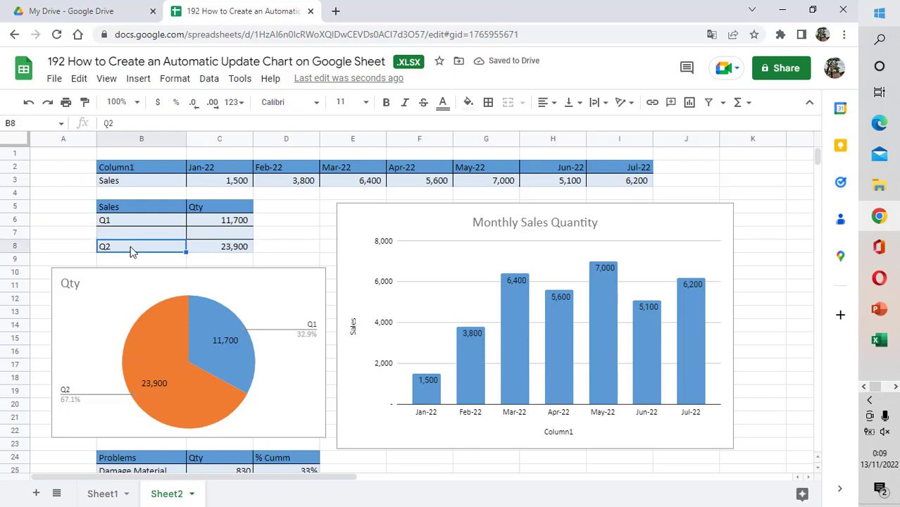
key(Up)
text(Q)
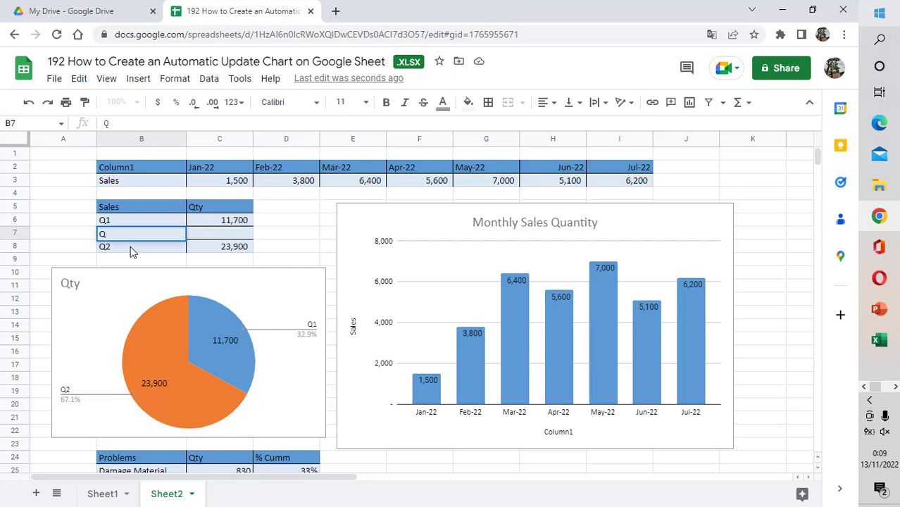
text(2)
key(Return)
key(Right)
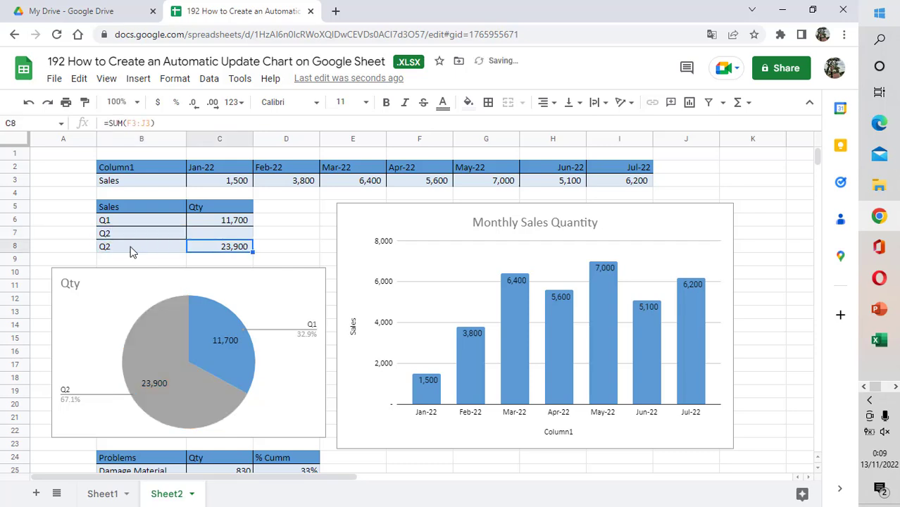
key(Up)
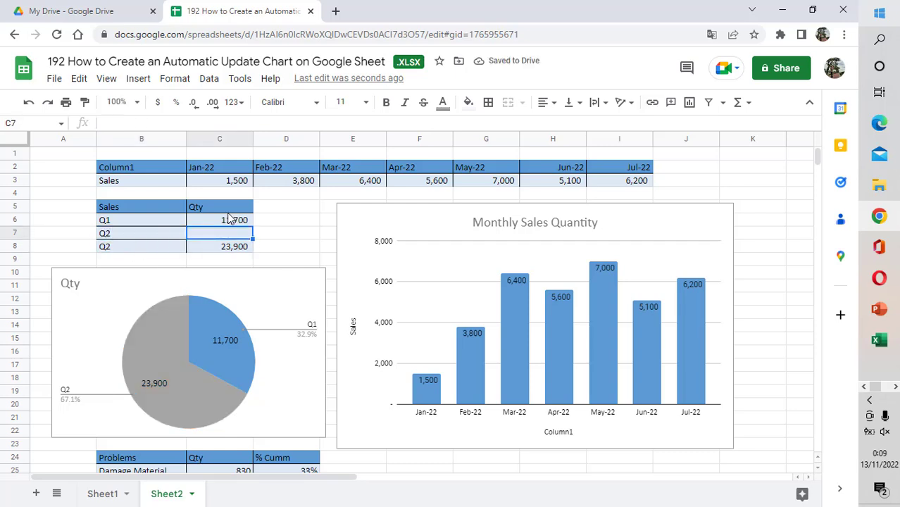
click(235, 208)
click(236, 183)
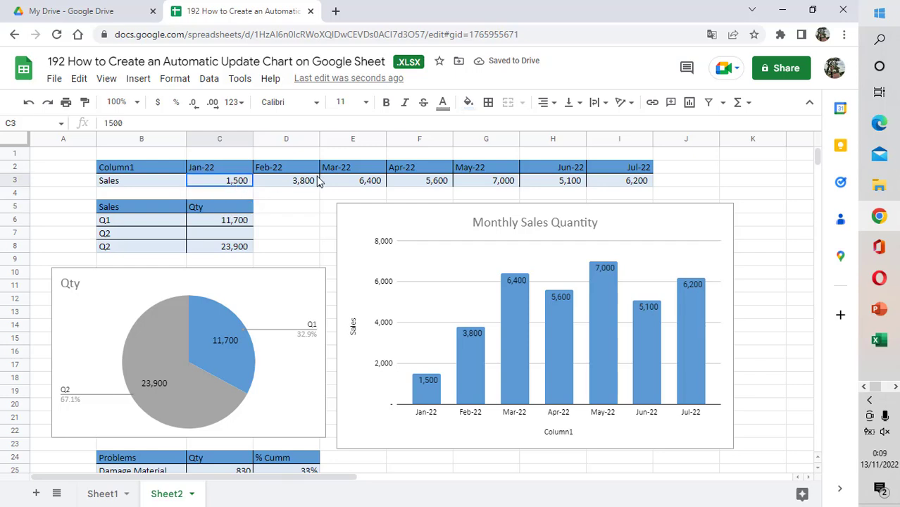
drag(318, 181, 365, 183)
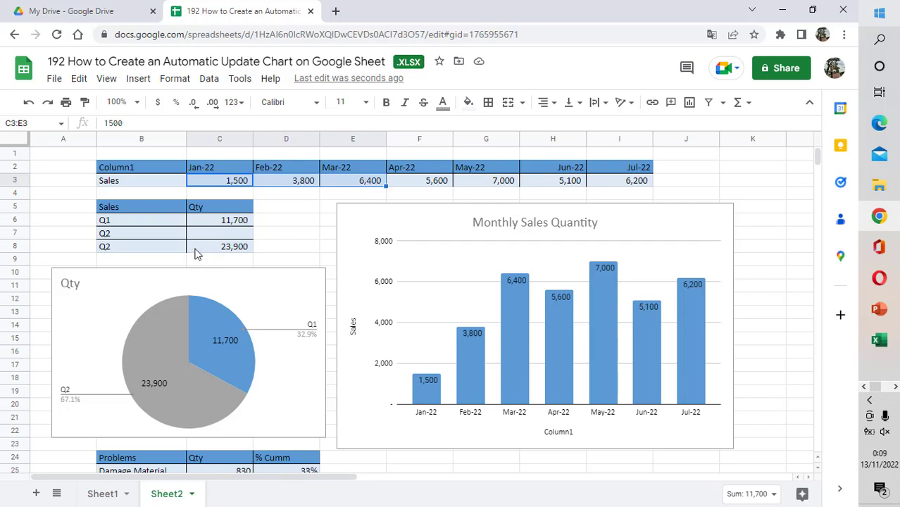
text(=2u)
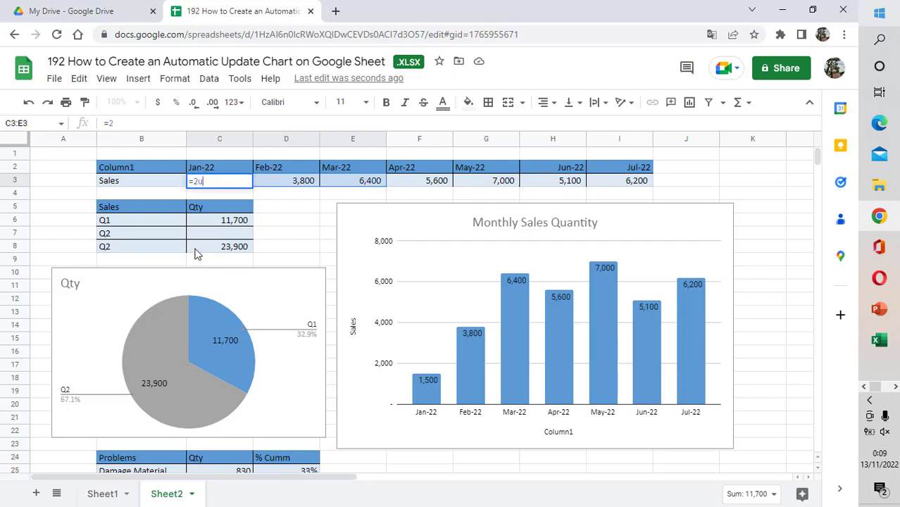
key(Escape)
key(Down)
key(Down)
key(Down)
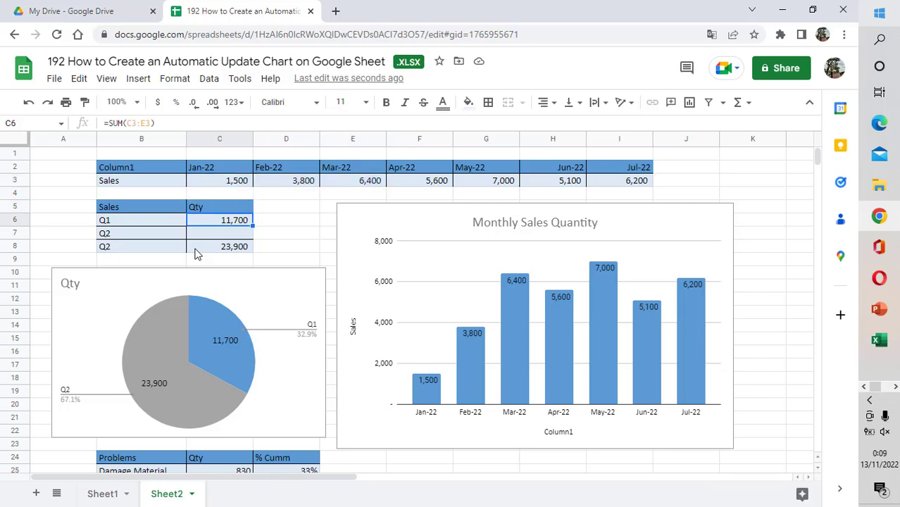
key(Down)
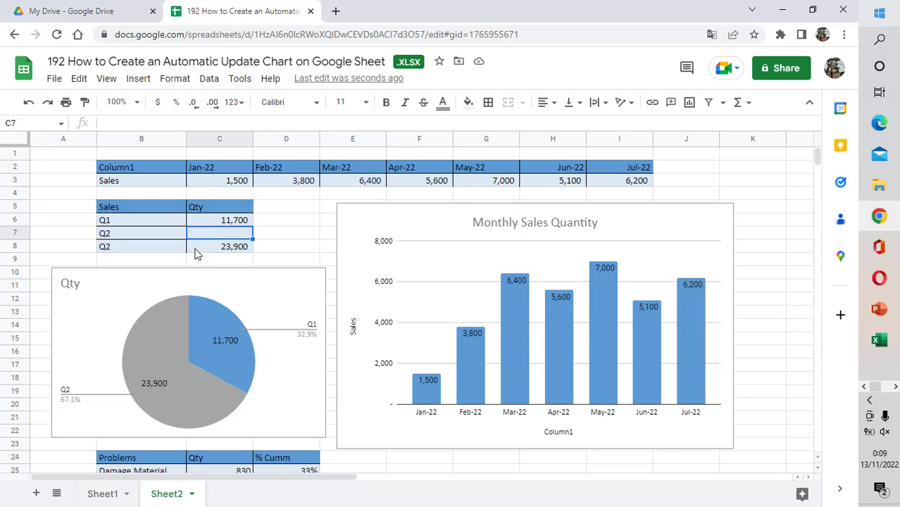
Enter the formula =SUM(F3:H3) in C7 to total the April to June sales.
text(=sum()
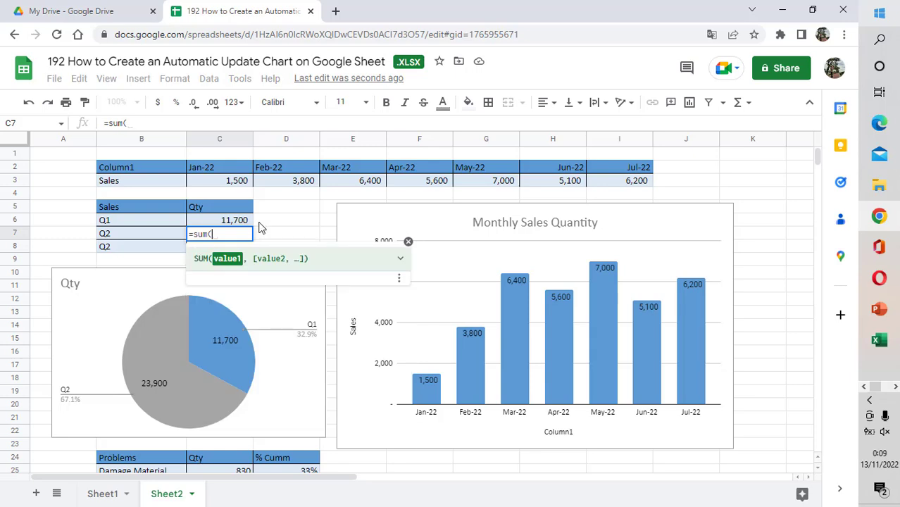
click(437, 172)
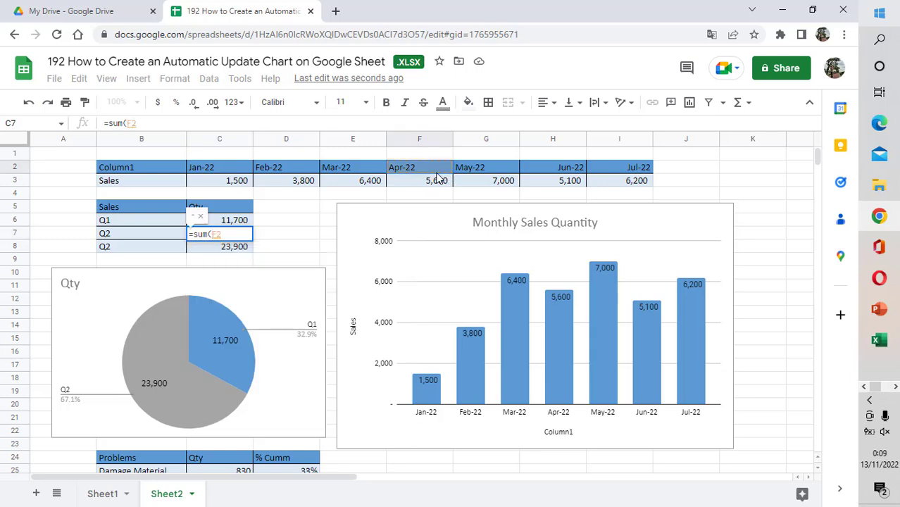
key(shift+Right)
key(shift+Right)
key(shift+Right)
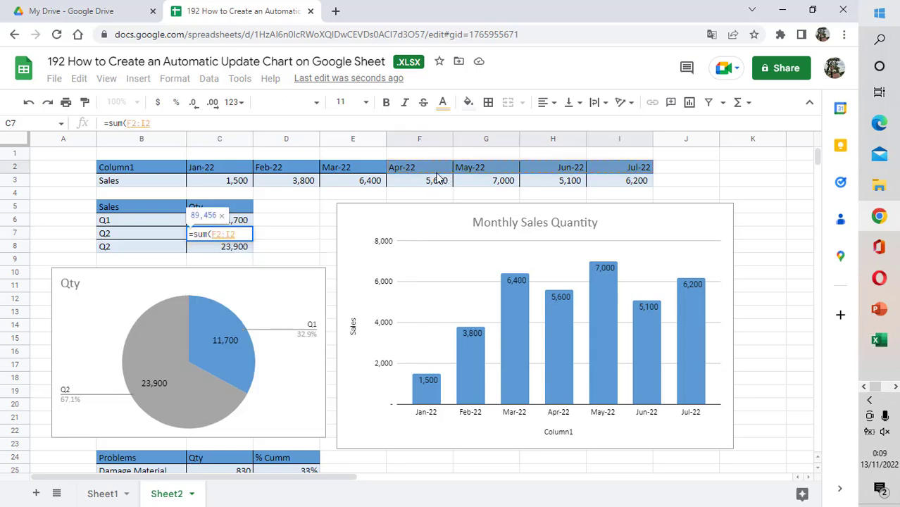
key(shift+Down)
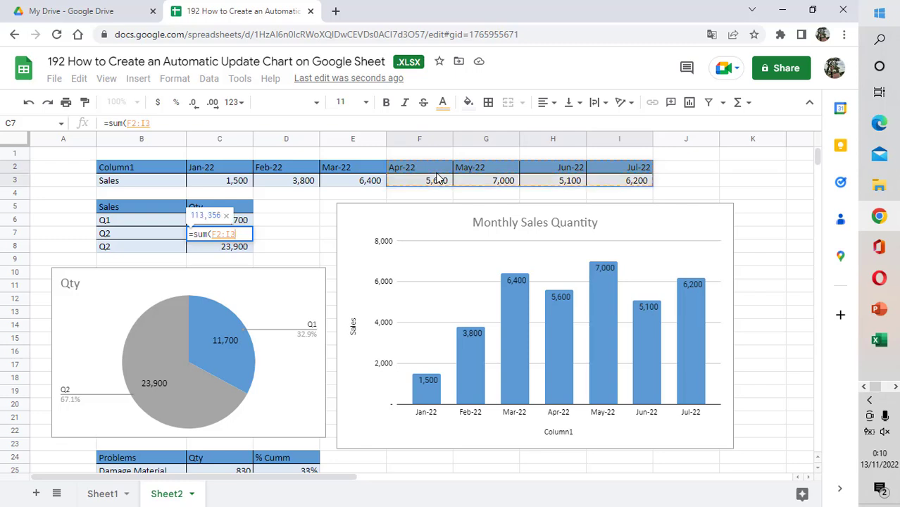
key(shift+Left)
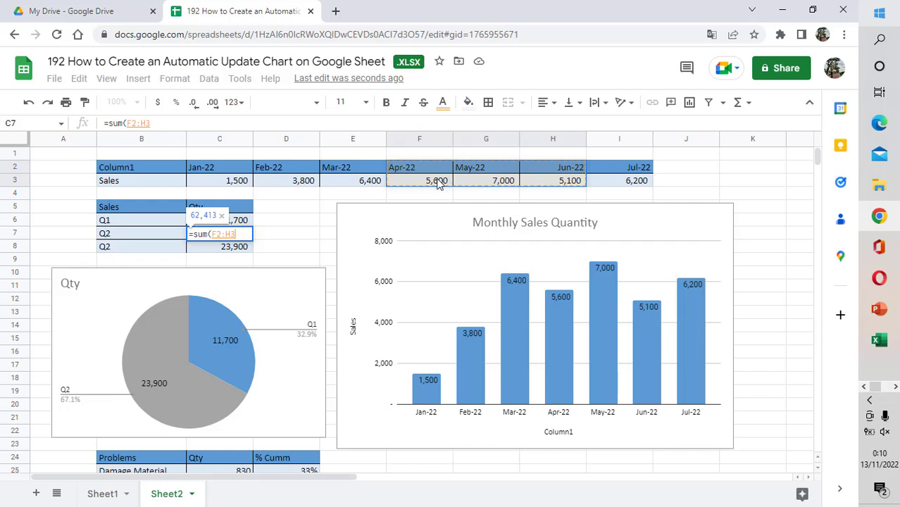
click(437, 181)
drag(437, 181, 535, 183)
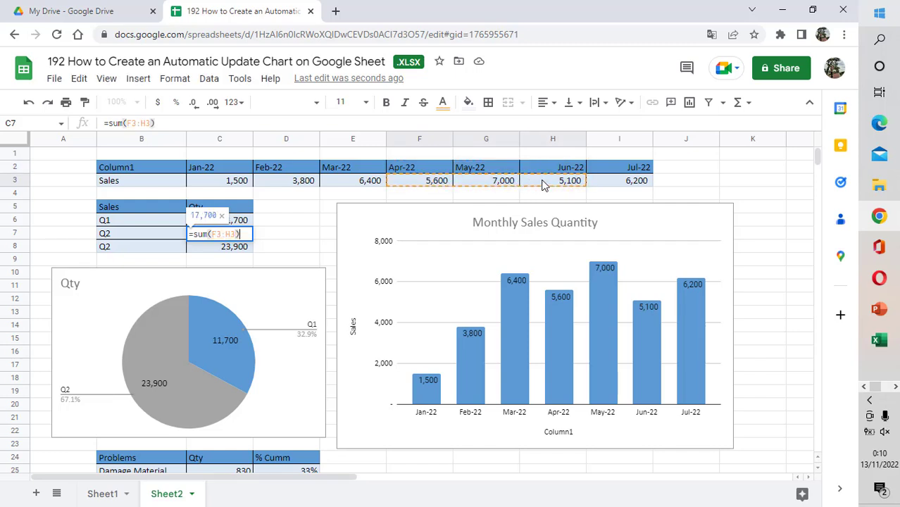
key(Return)
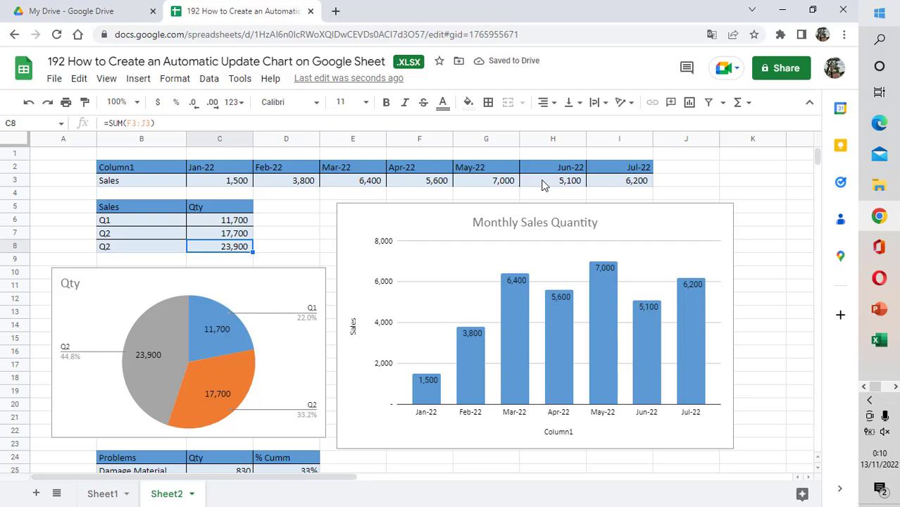
Rename the quarter label in B8 to Q3 and set its quantity in C8 to 19000.
key(Left)
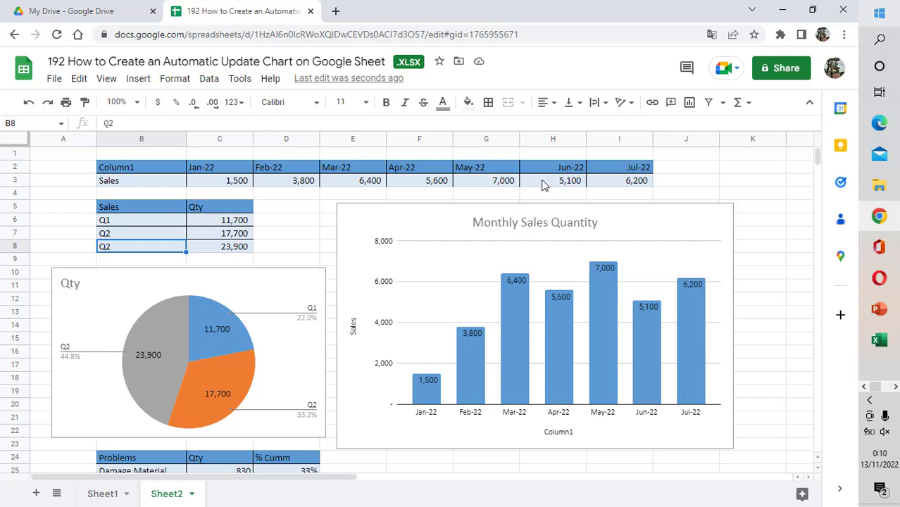
text(Q)
key(Tab)
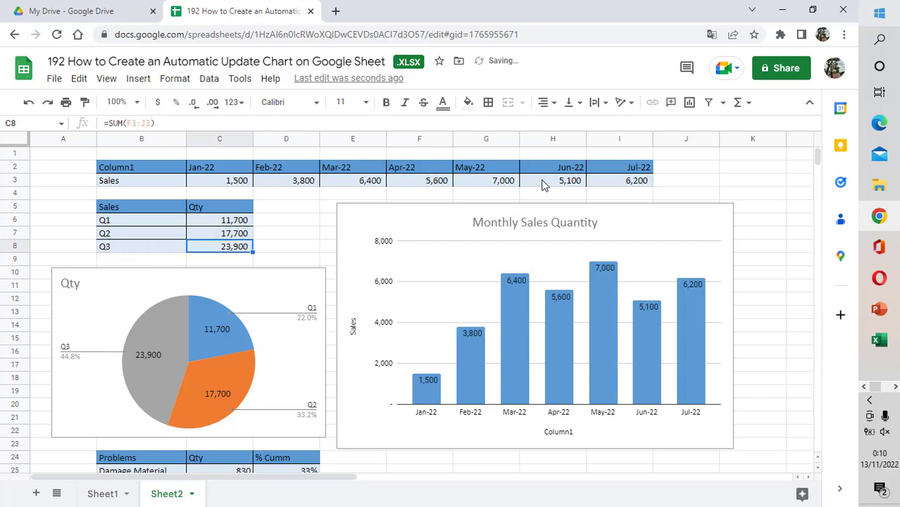
key(Right)
key(Left)
key(Left)
key(Right)
text(19)
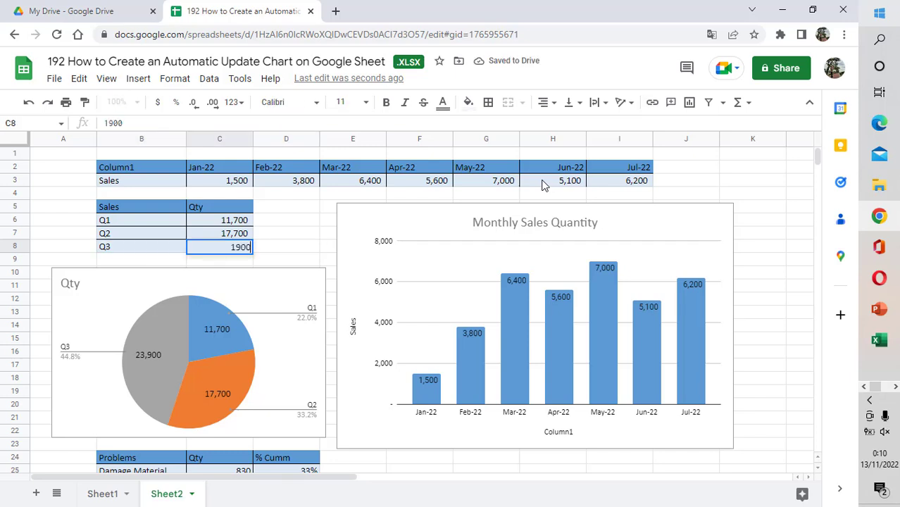
key(Return)
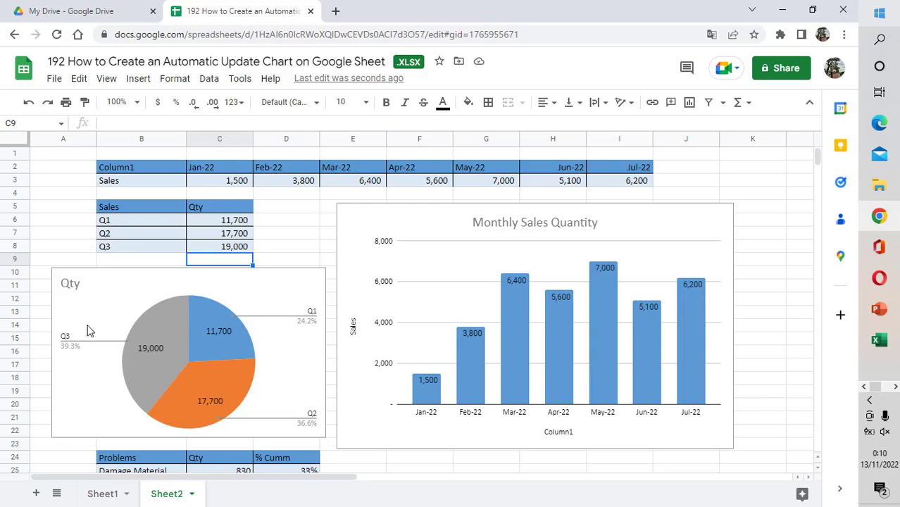
click(273, 246)
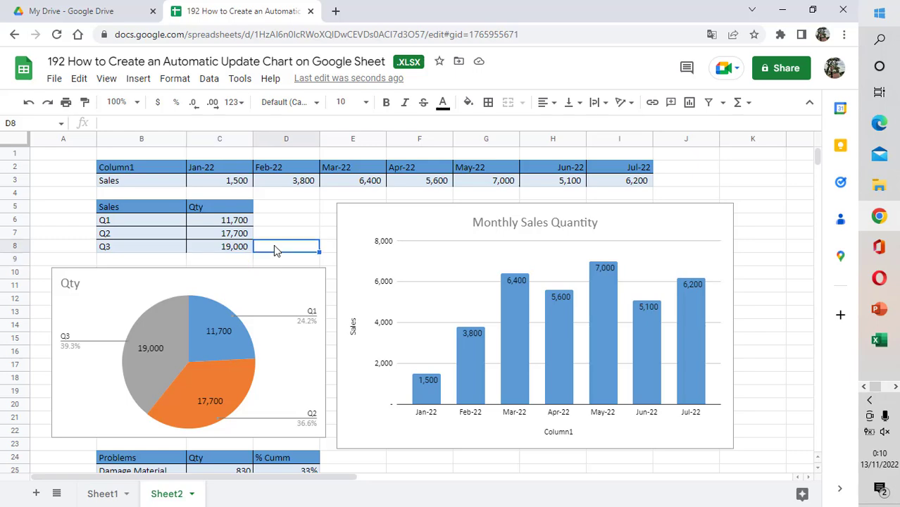
Insert a chart based on the problems table in B24:D30.
scroll(273, 245, down, 5)
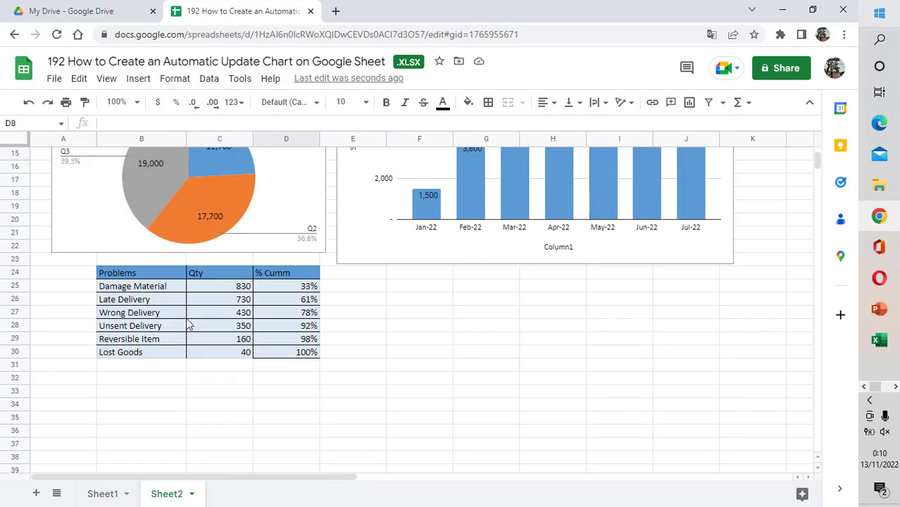
click(147, 272)
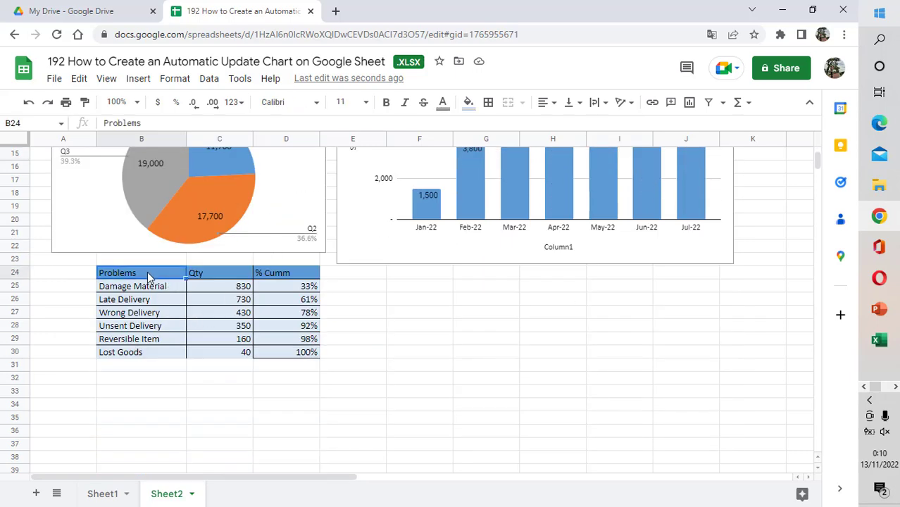
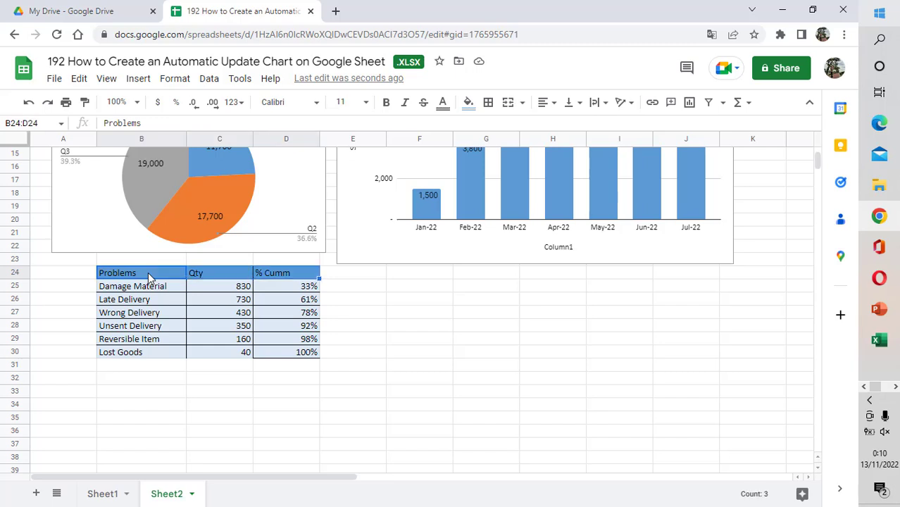
key(ctrl+shift+Down)
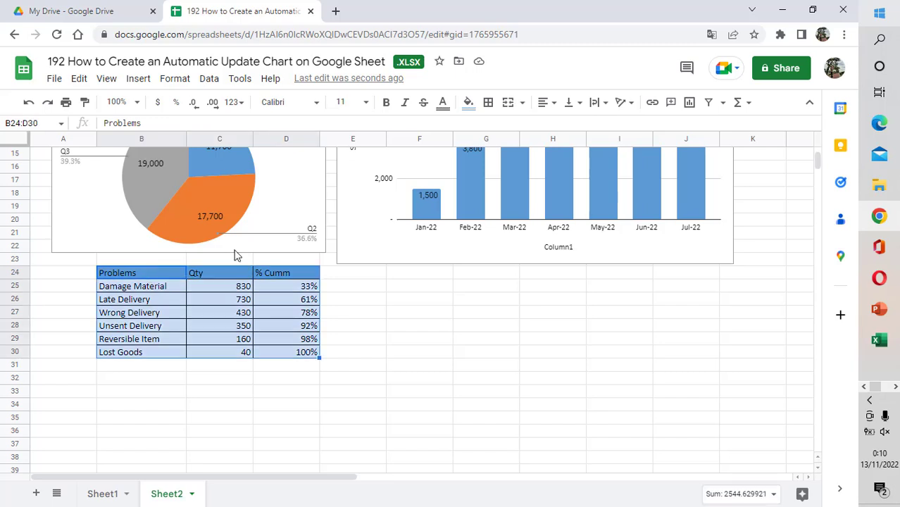
click(138, 80)
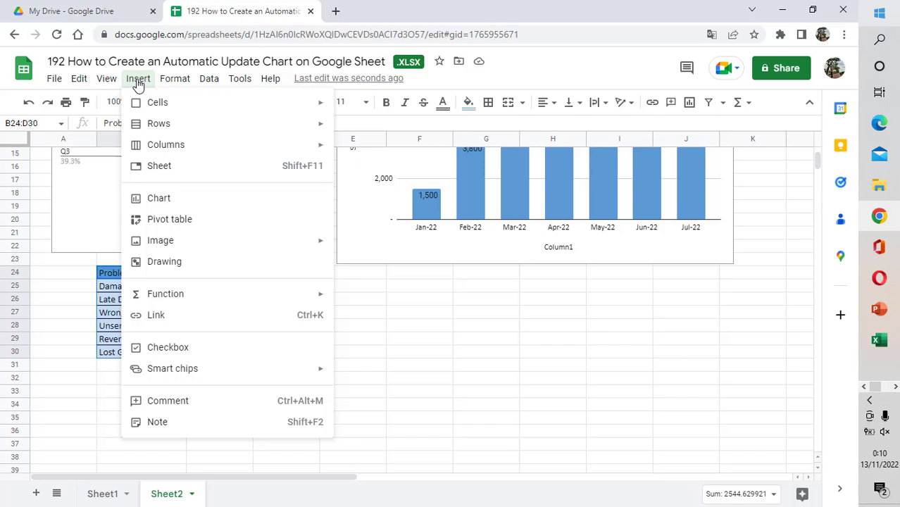
click(175, 202)
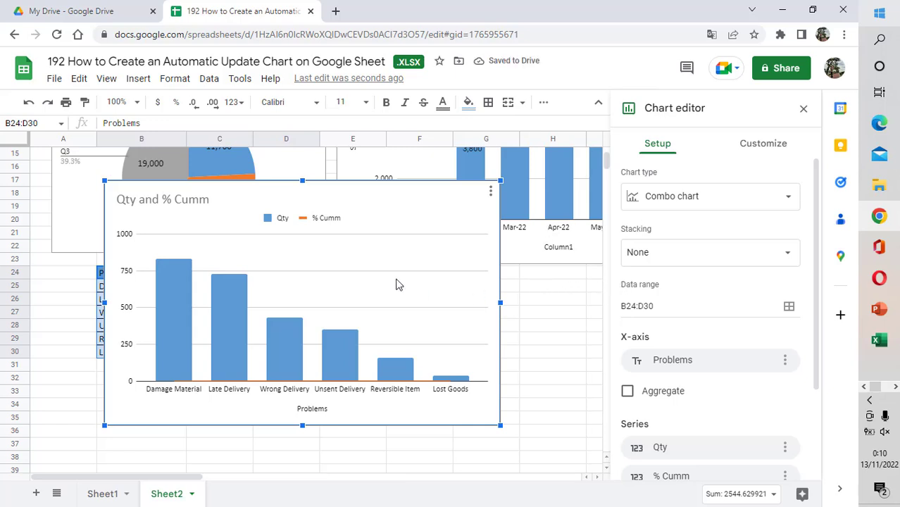
Choose Combo chart as the chart type for the problems chart.
scroll(416, 340, down, 1)
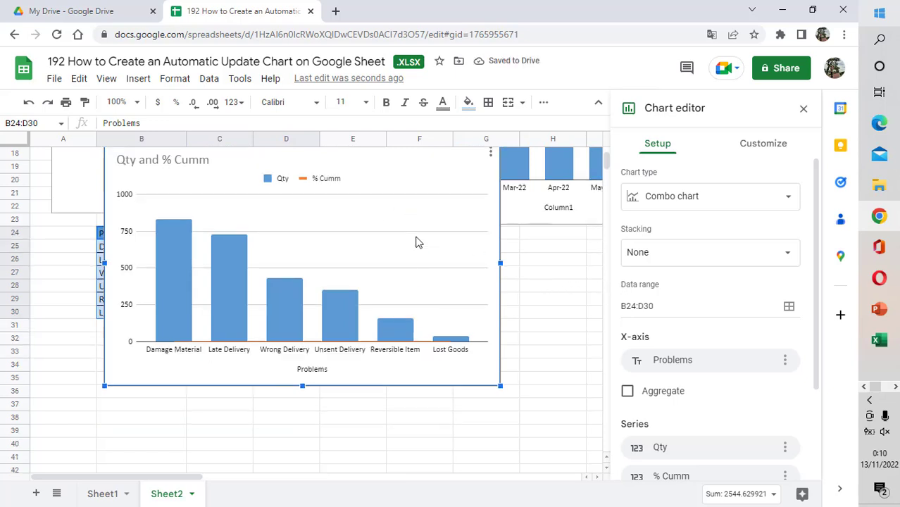
click(675, 201)
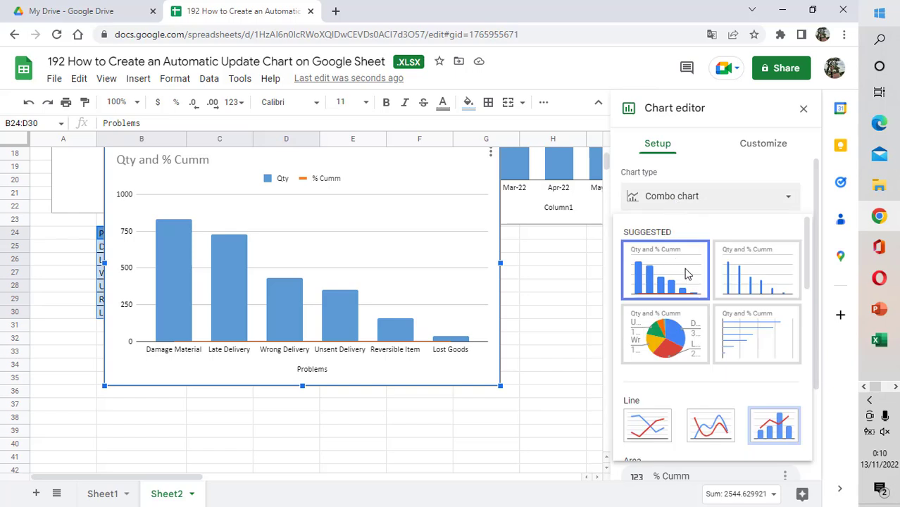
click(698, 203)
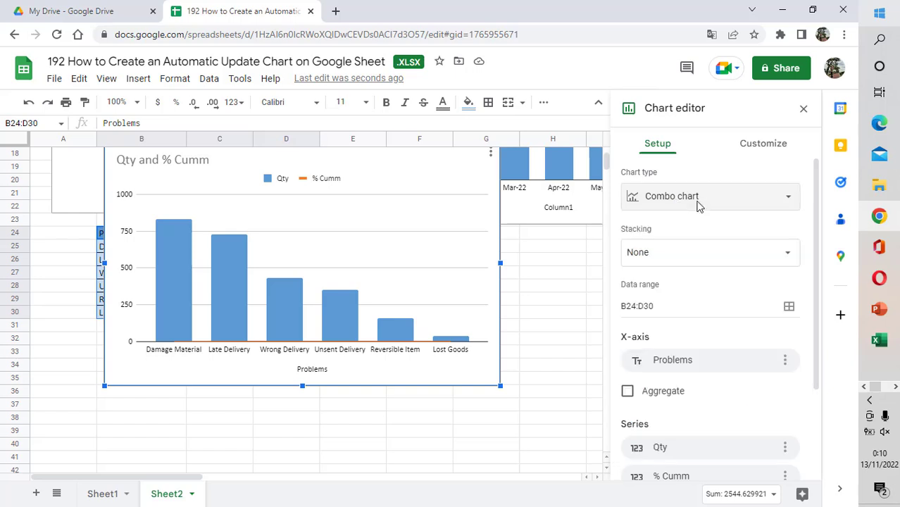
click(698, 202)
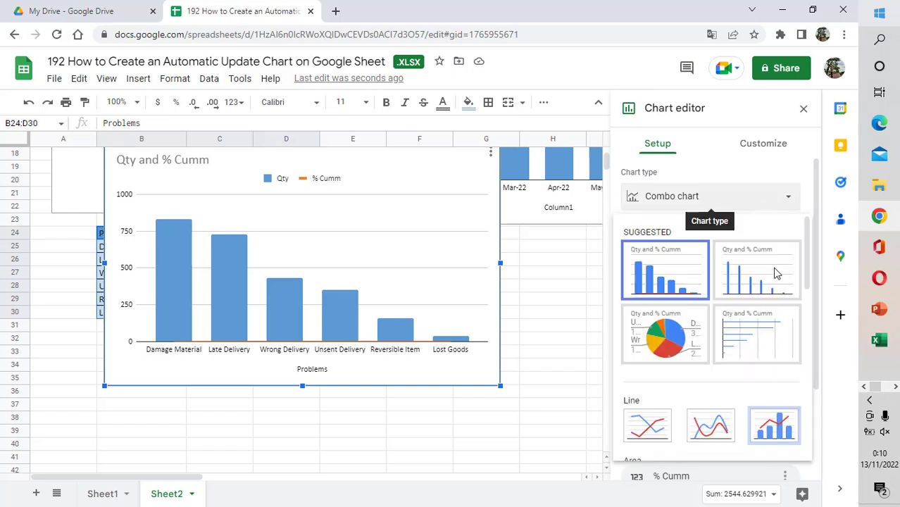
scroll(772, 281, down, 2)
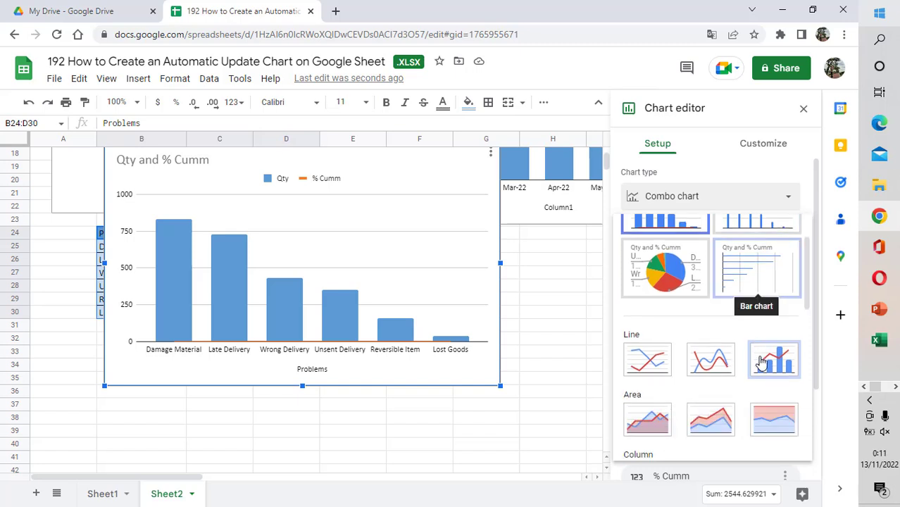
scroll(759, 362, down, 3)
scroll(768, 274, up, 3)
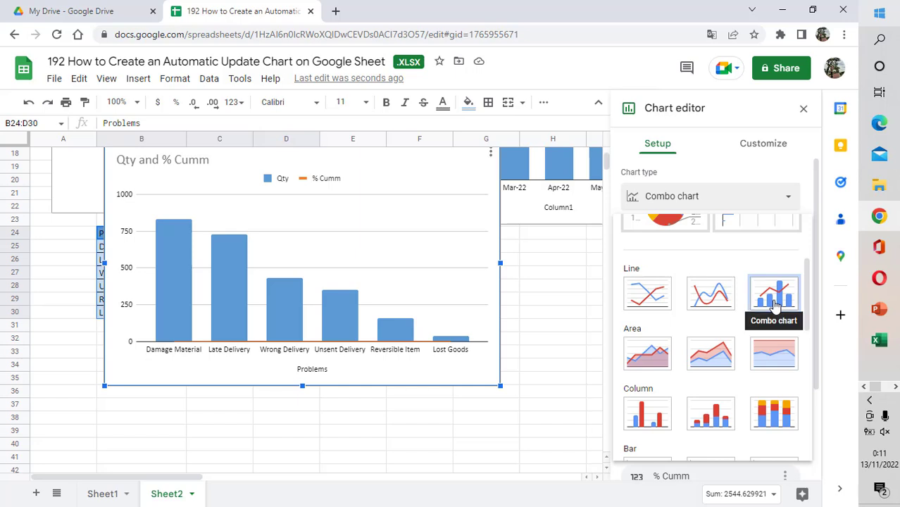
click(773, 296)
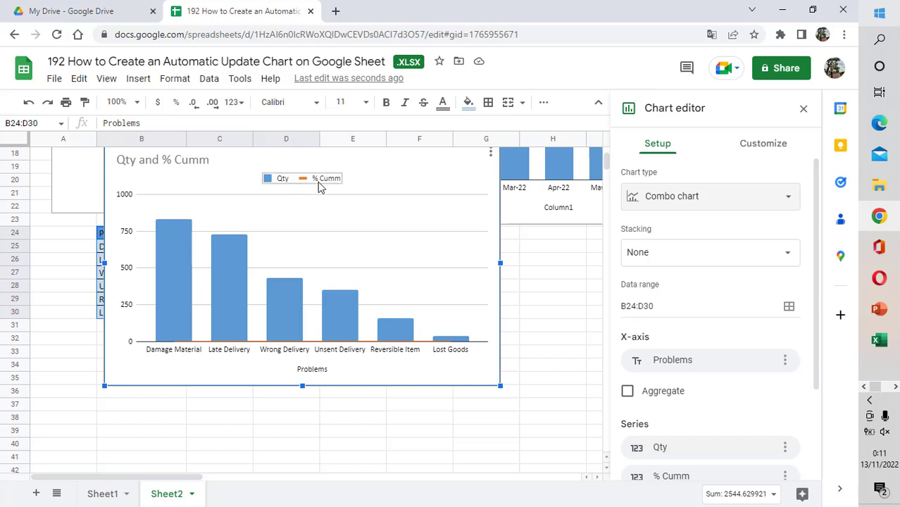
Move the Qty and % Cumm chart directly below the problems table, starting around row 31.
scroll(330, 243, up, 3)
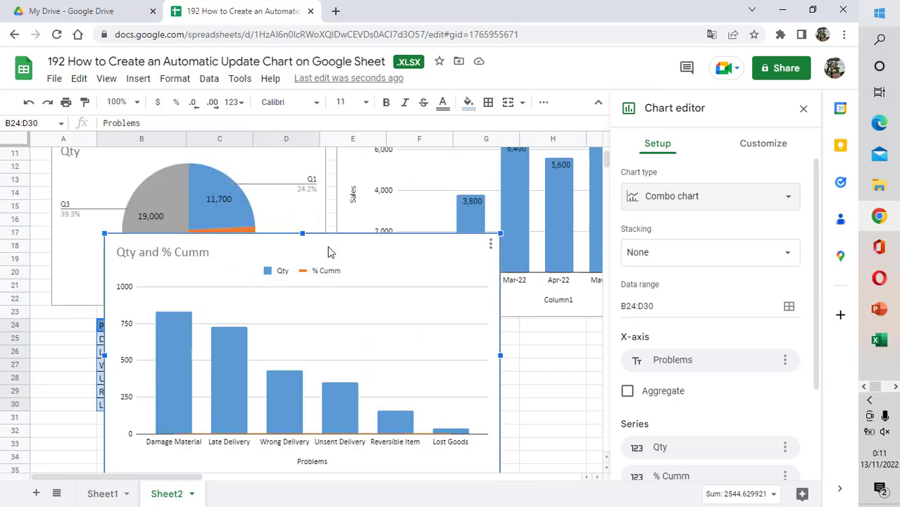
scroll(259, 364, down, 4)
drag(296, 270, 325, 301)
scroll(325, 301, down, 1)
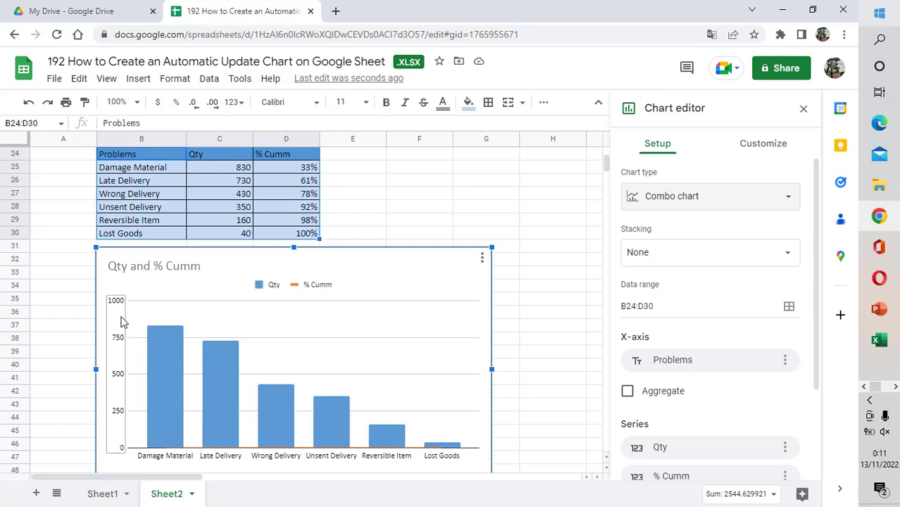
Assign the % Cumm line series of the problems chart to the right axis.
click(319, 289)
click(243, 434)
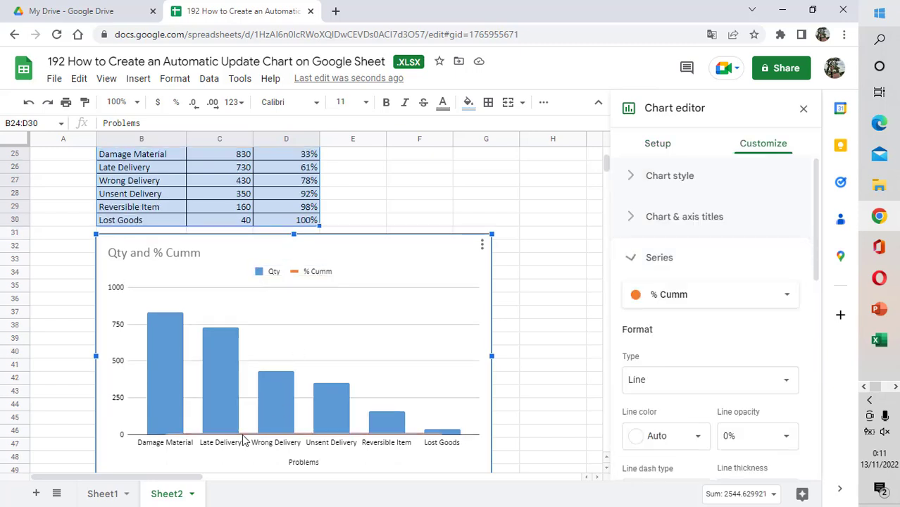
right_click(242, 439)
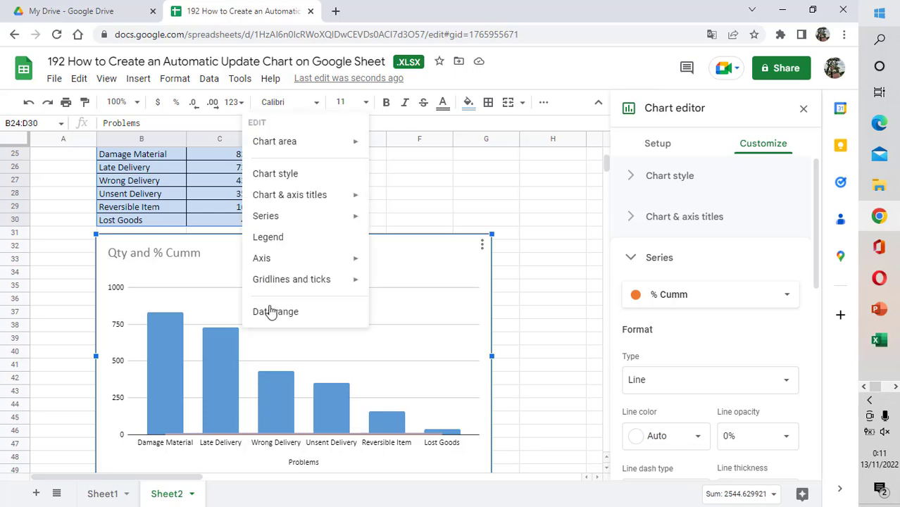
mouse_move(280, 261)
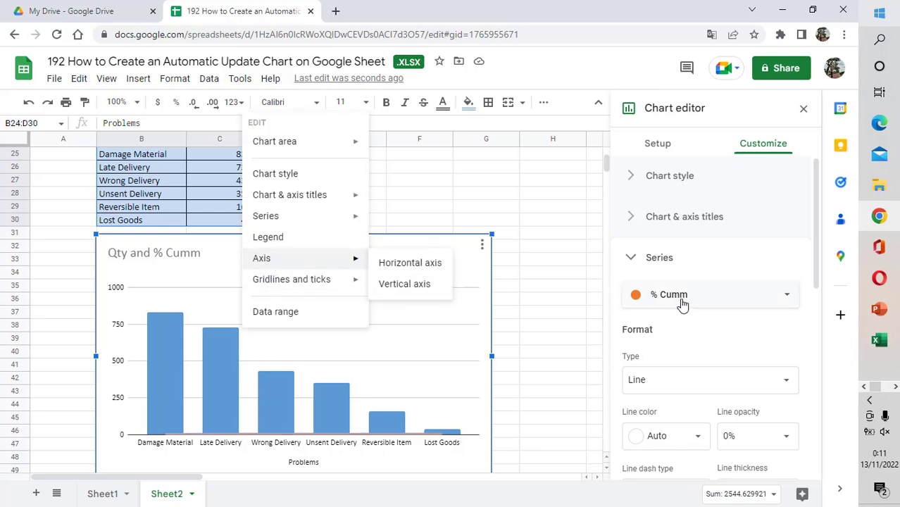
click(688, 371)
scroll(766, 345, down, 1)
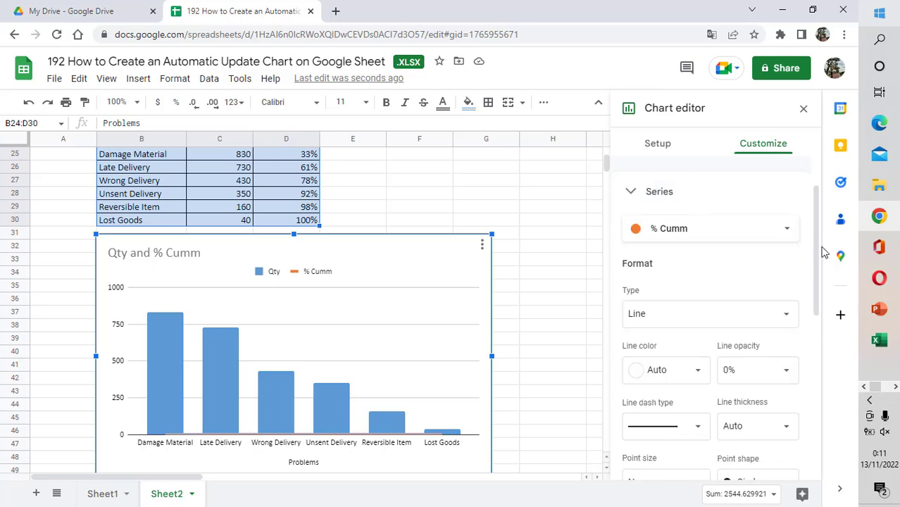
drag(818, 247, 811, 360)
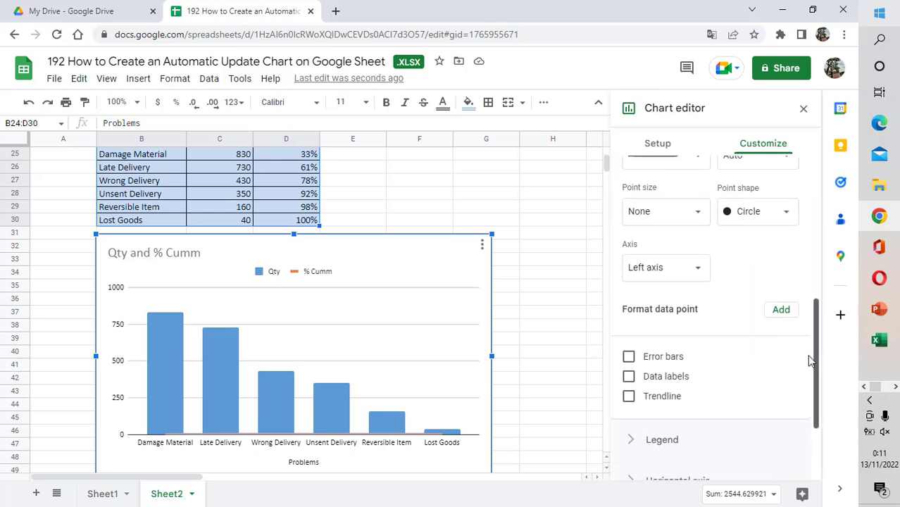
click(692, 272)
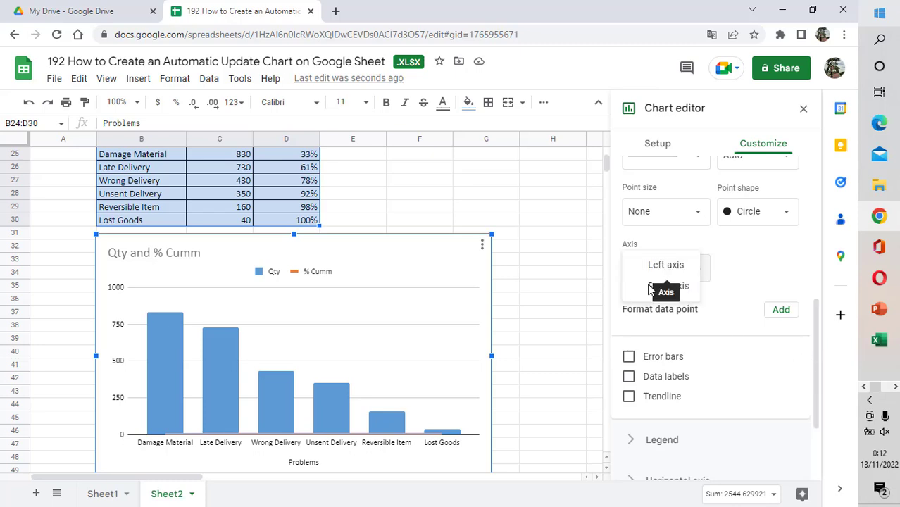
click(649, 286)
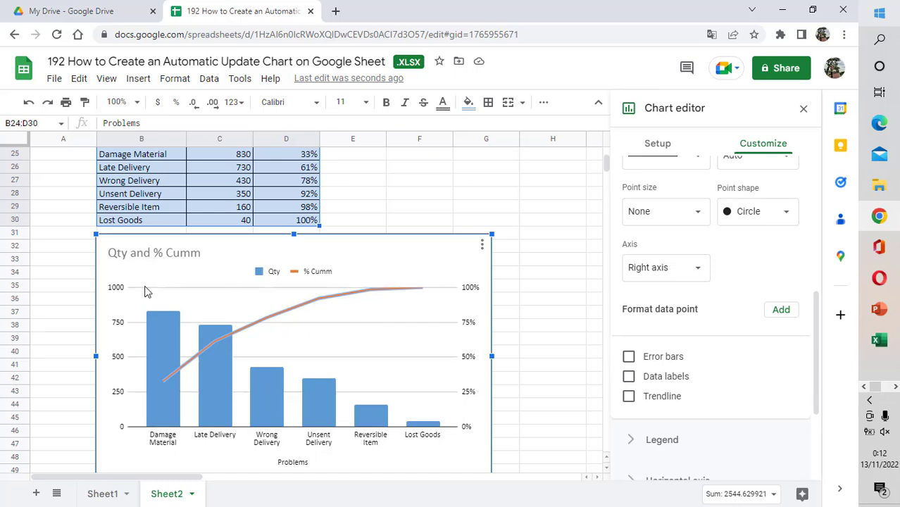
click(344, 197)
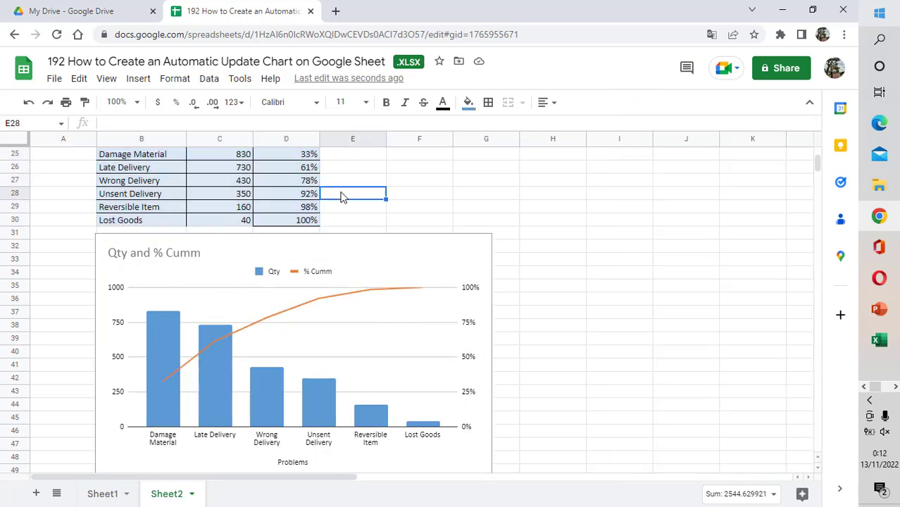
Select the problem quantities in C25:C30 to check their sum.
scroll(296, 233, up, 2)
scroll(215, 246, up, 2)
click(216, 245)
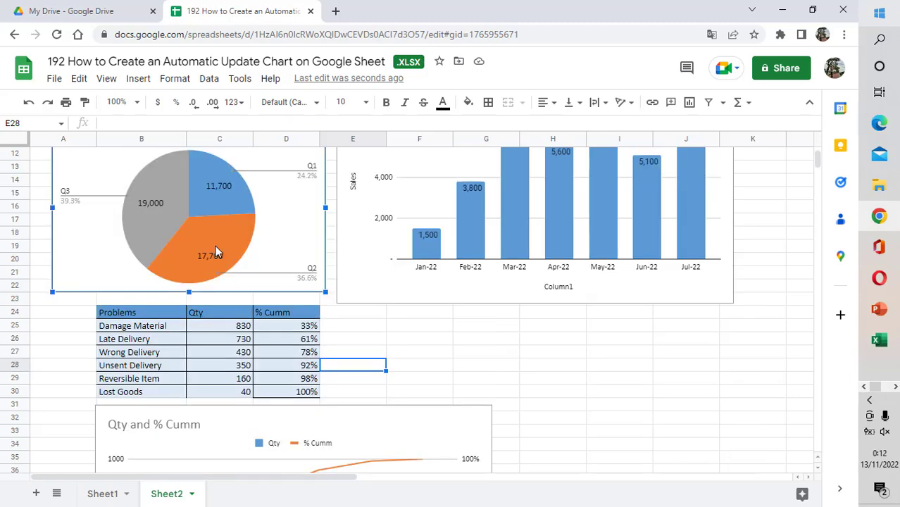
click(218, 326)
scroll(219, 329, down, 2)
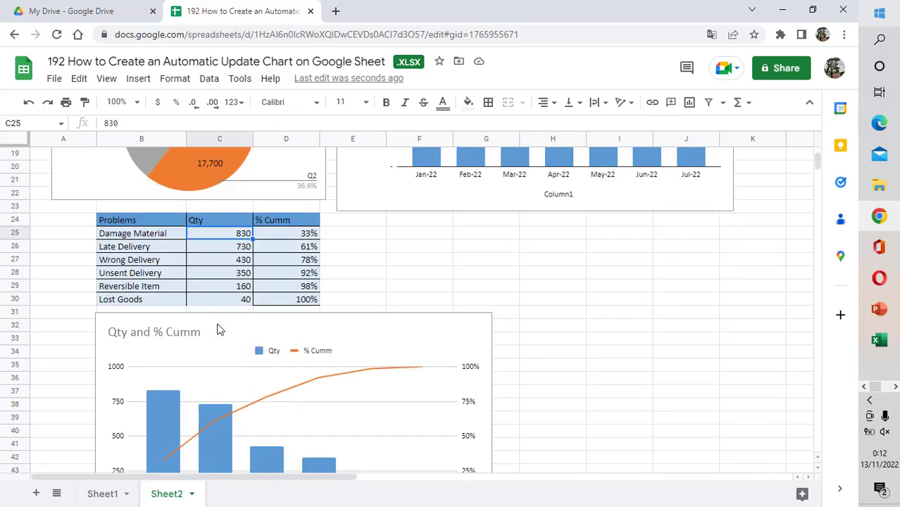
key(shift+Down)
key(shift+Down)
key(shift+Down)
key(shift+Down)
key(shift+Down)
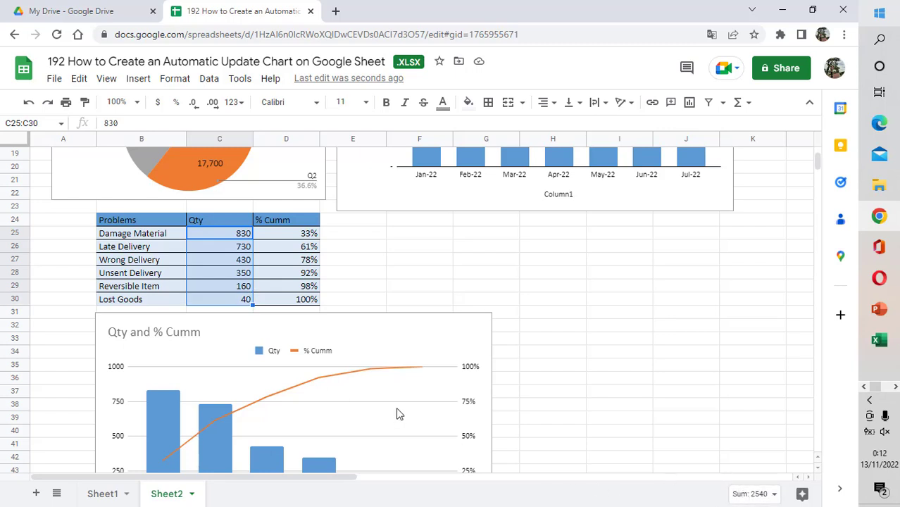
Set the minimum of the problems chart's vertical axis to 0.
scroll(374, 403, down, 2)
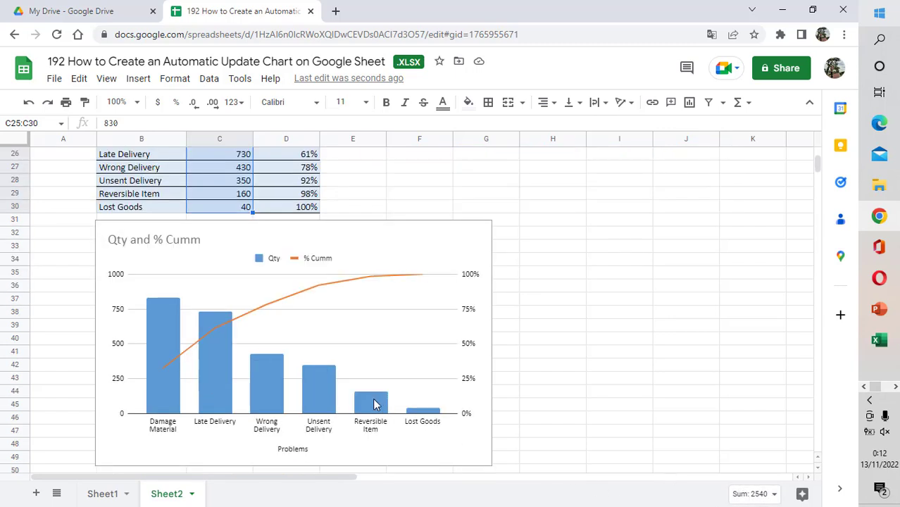
click(118, 286)
right_click(118, 279)
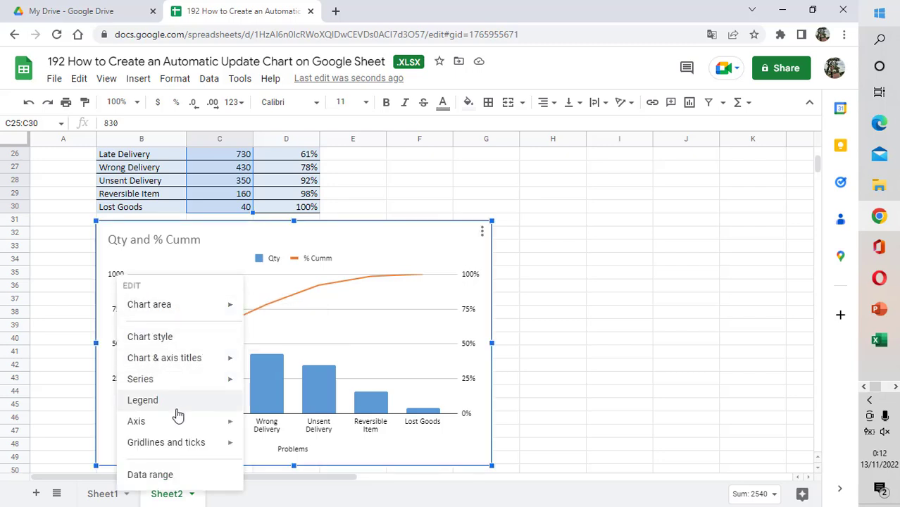
mouse_move(175, 420)
mouse_move(166, 379)
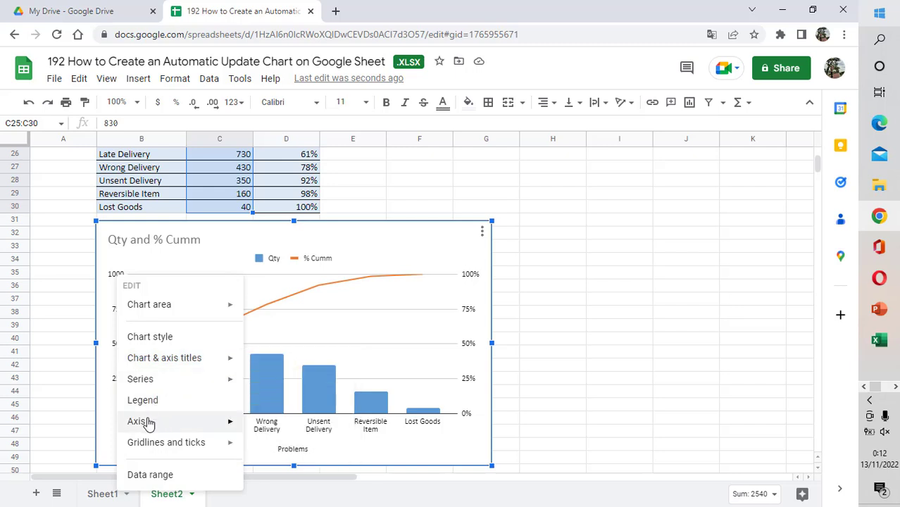
mouse_move(146, 424)
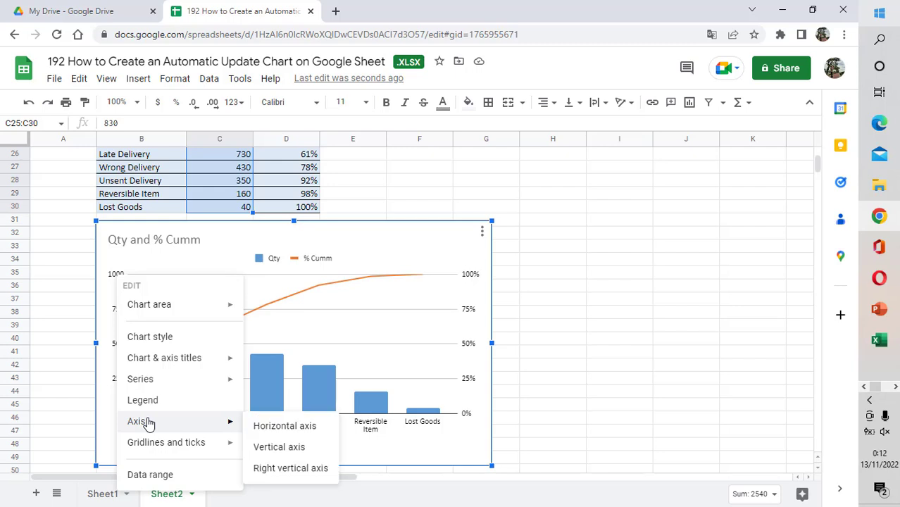
click(257, 449)
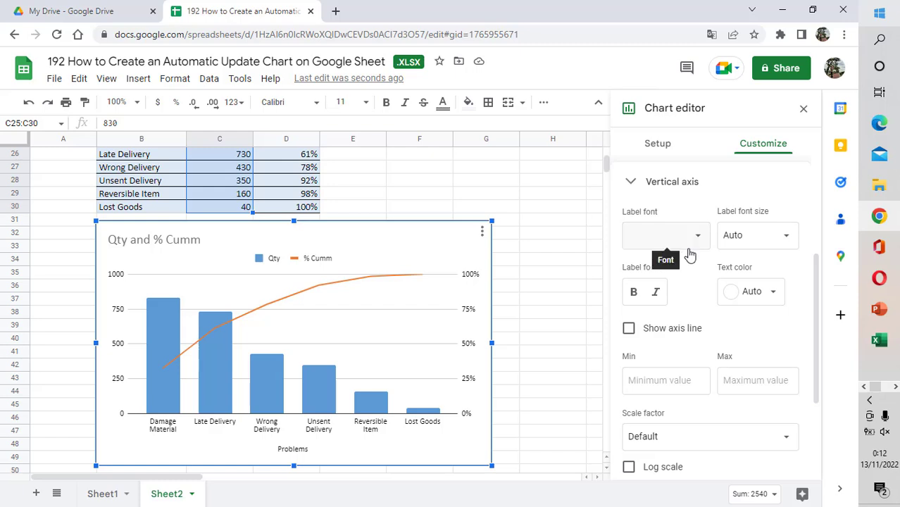
click(678, 378)
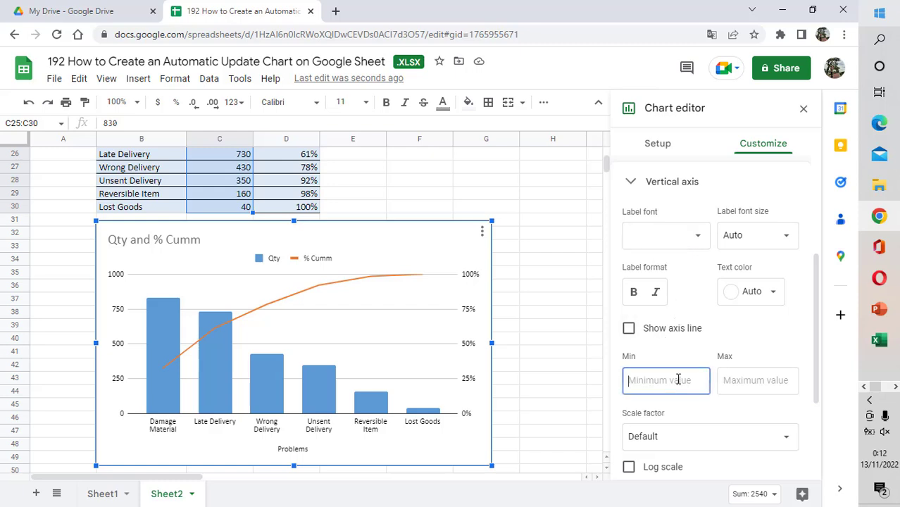
text(0)
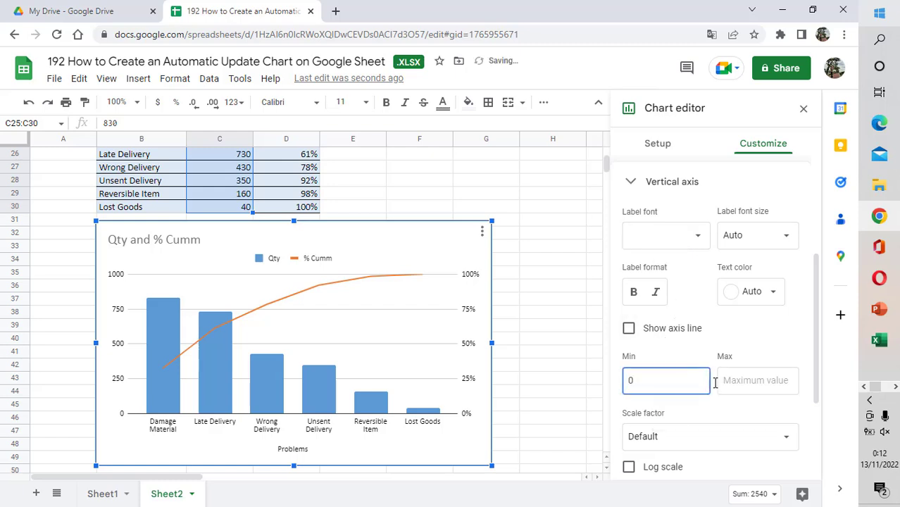
Set the maximum of the problems chart's vertical axis to 2540.
click(748, 380)
text(3)
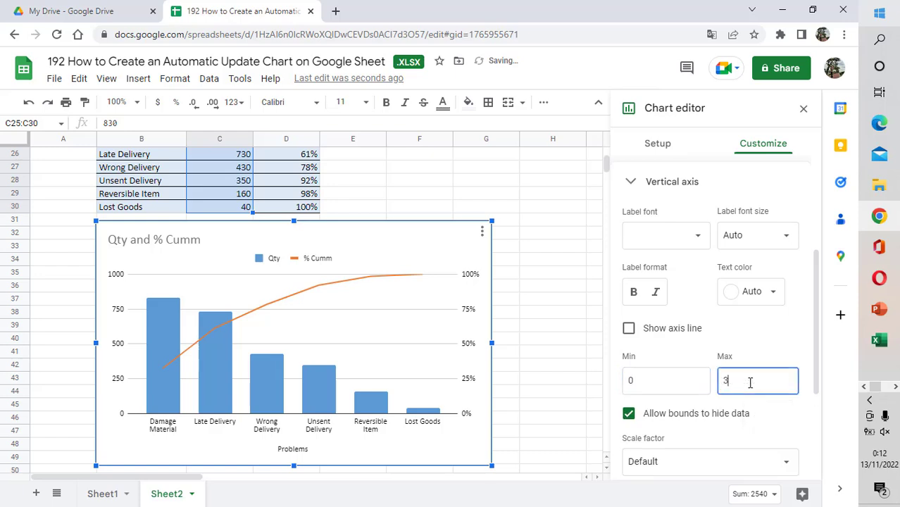
text(2)
key(BackSpace)
key(BackSpace)
text(2540)
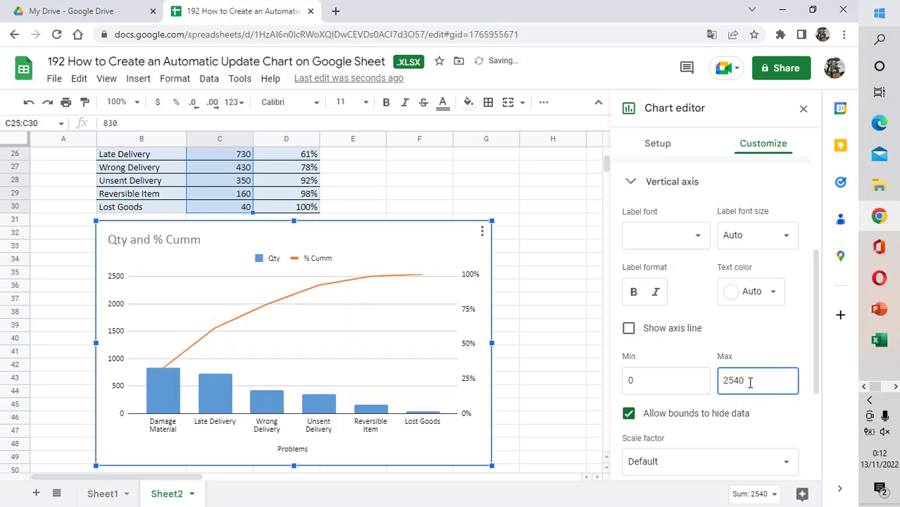
click(524, 316)
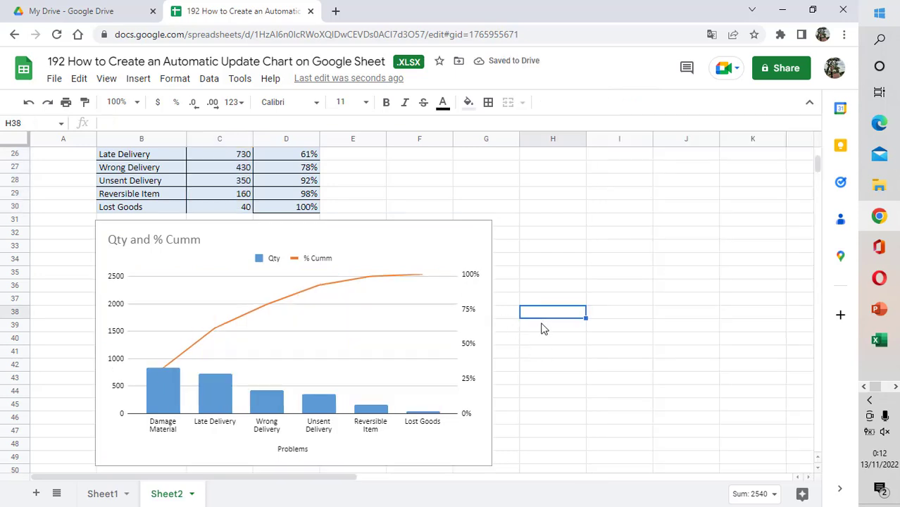
Add data labels to the Qty series of the problems chart.
right_click(158, 391)
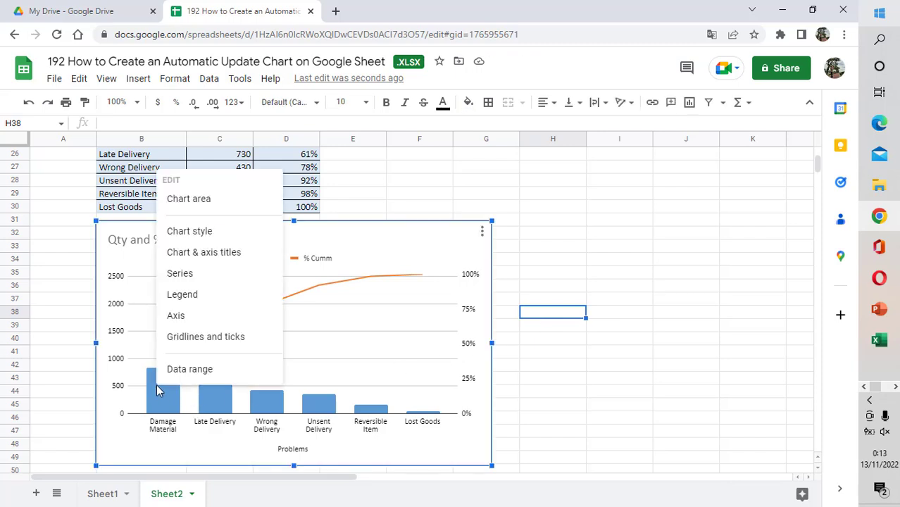
mouse_move(221, 283)
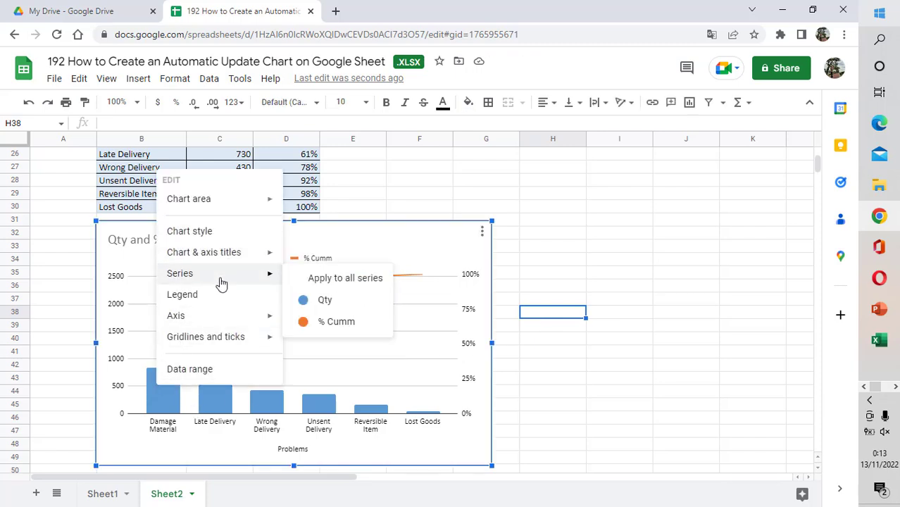
click(322, 303)
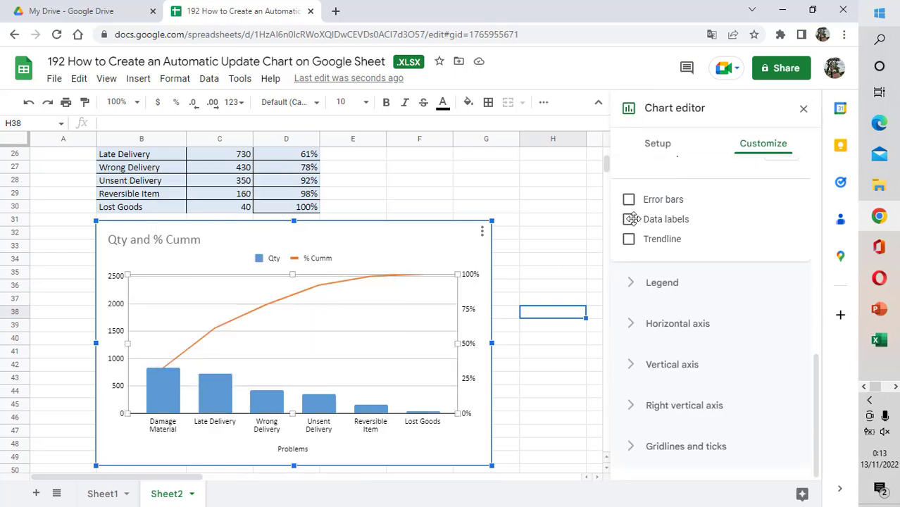
click(630, 219)
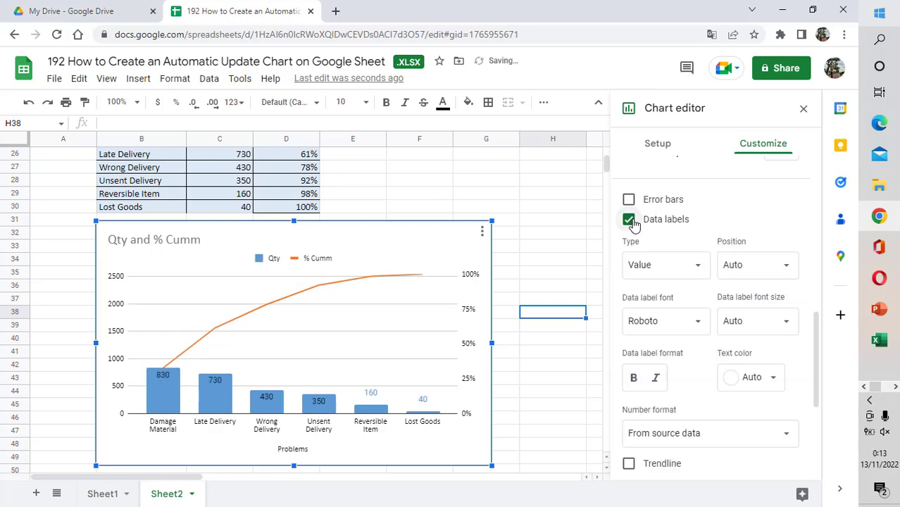
Add data labels to the % Cumm line series of the problems chart.
click(206, 335)
right_click(208, 341)
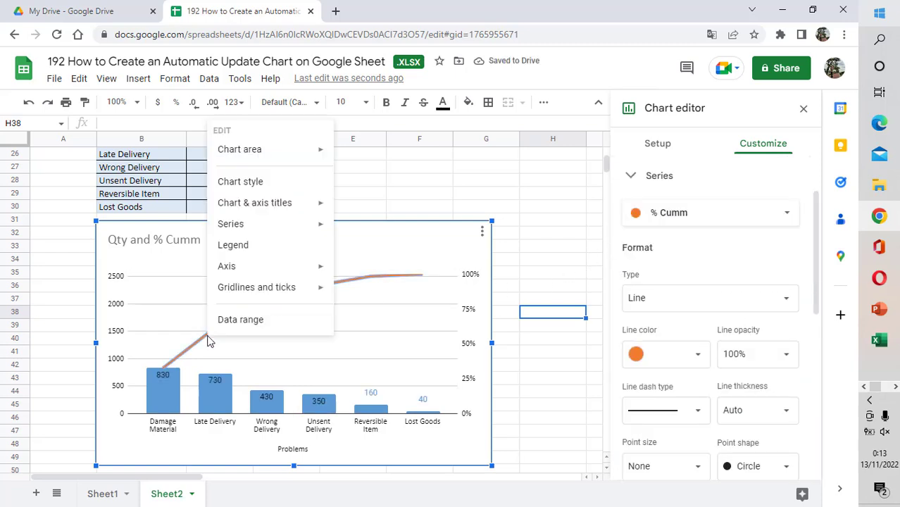
mouse_move(264, 207)
mouse_move(258, 226)
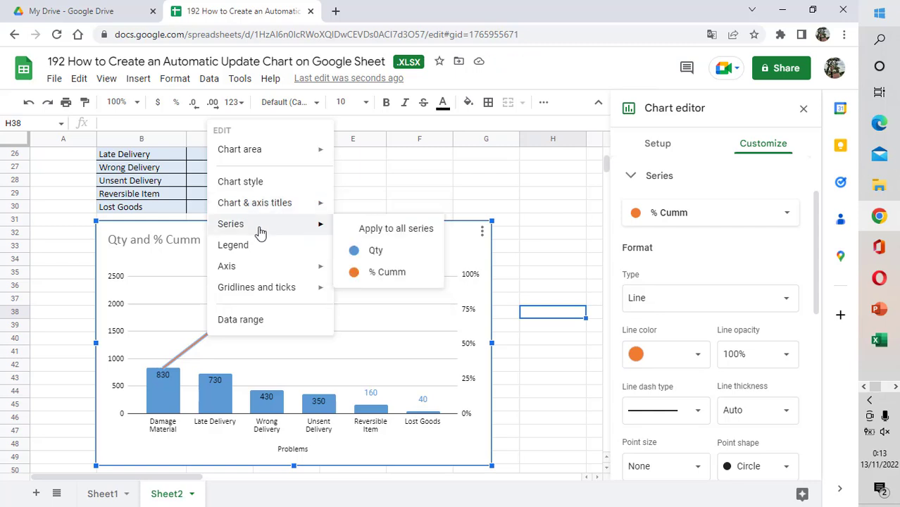
click(381, 273)
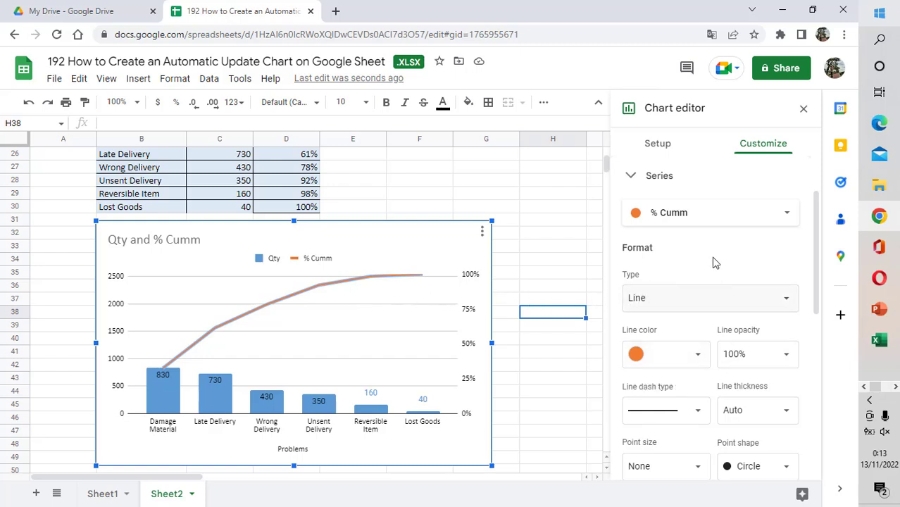
scroll(675, 249, up, 1)
click(637, 242)
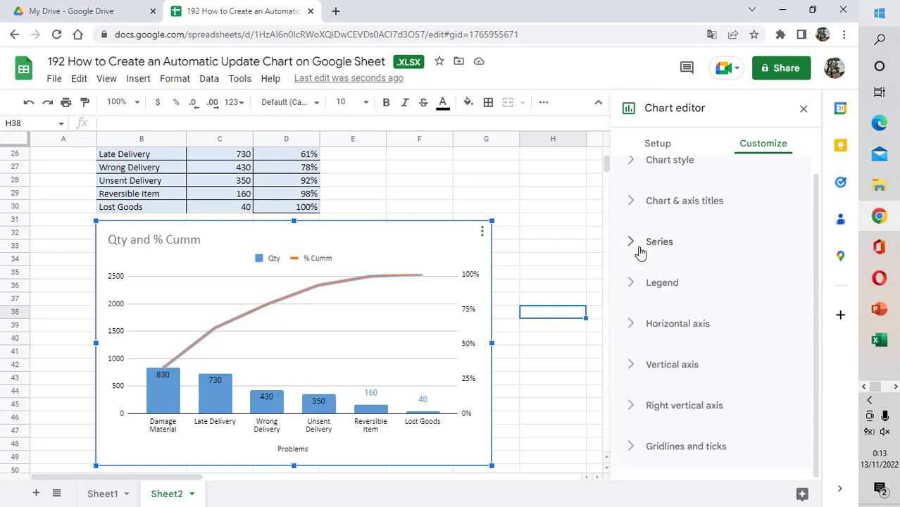
click(639, 250)
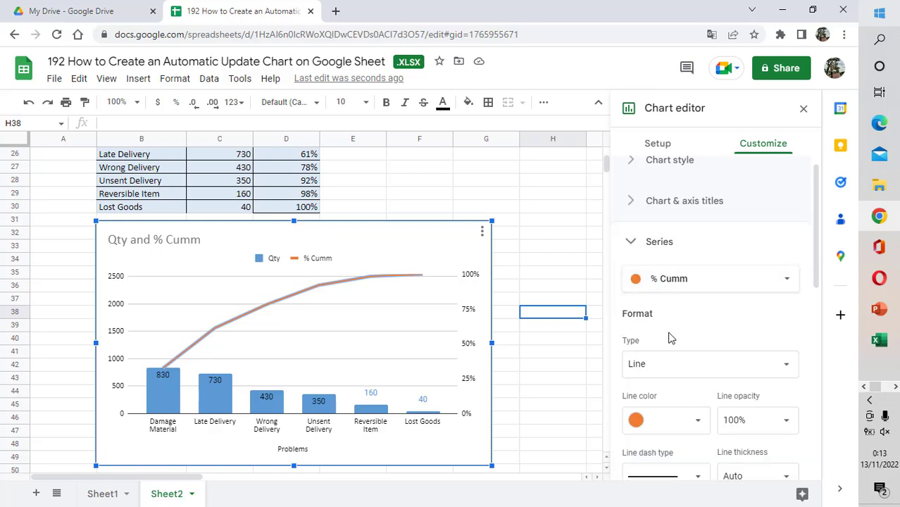
scroll(672, 366, down, 3)
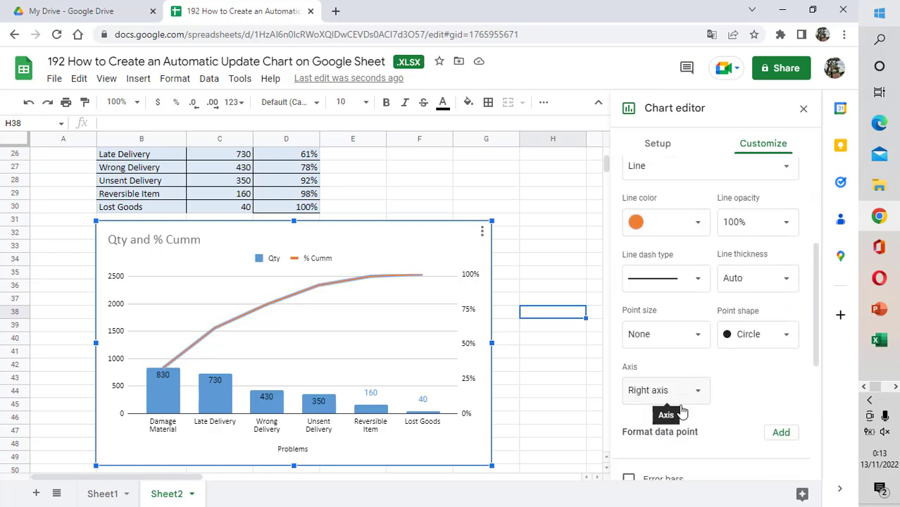
scroll(682, 412, down, 2)
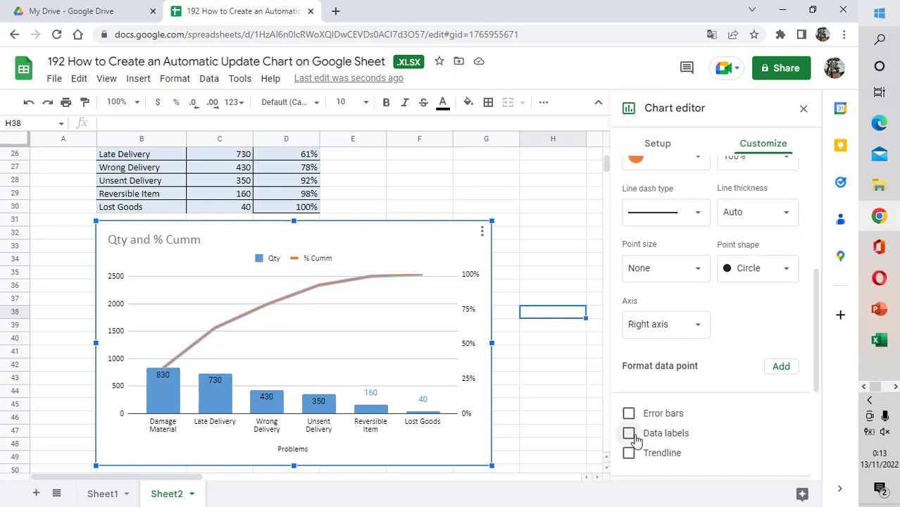
click(629, 434)
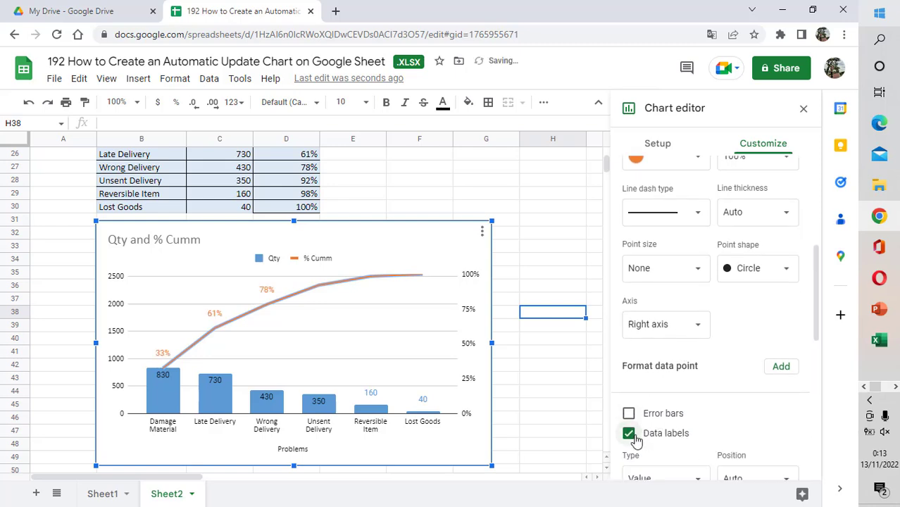
click(516, 260)
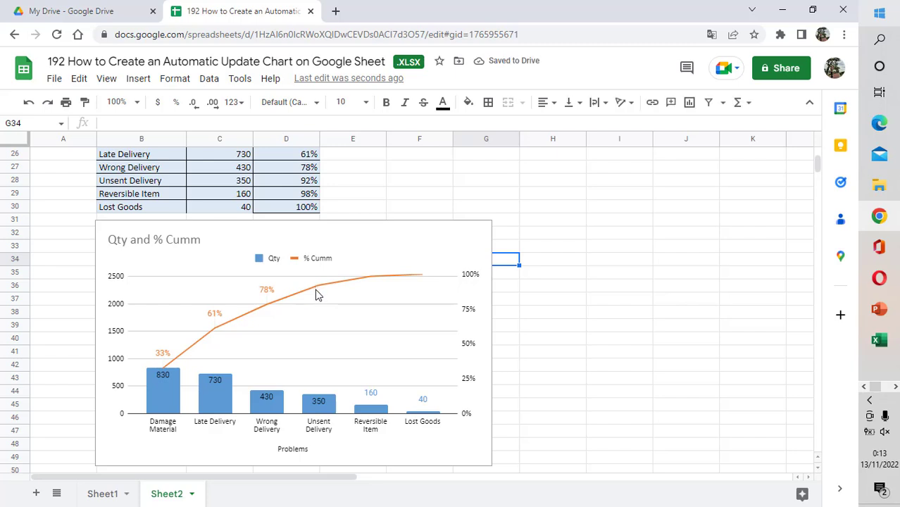
double_click(312, 293)
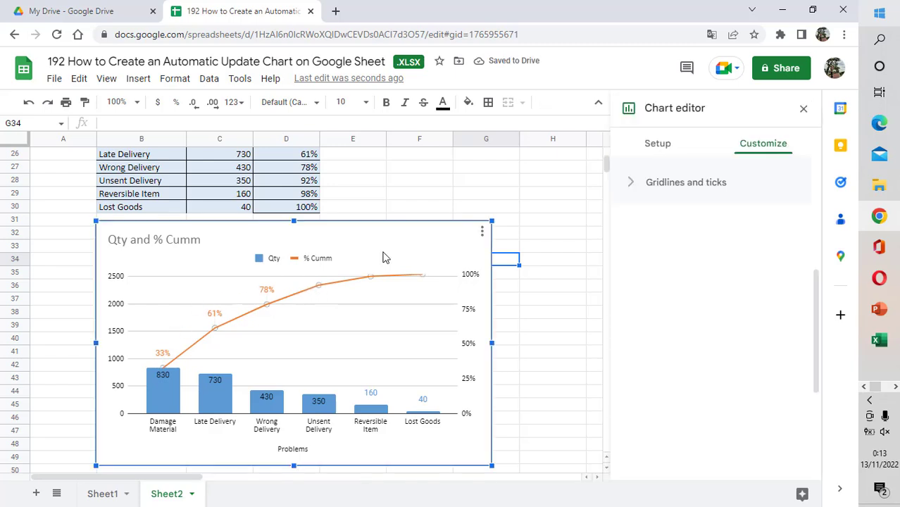
click(546, 298)
Insert one row above the Lost Goods row in the problems table.
scroll(546, 298, up, 1)
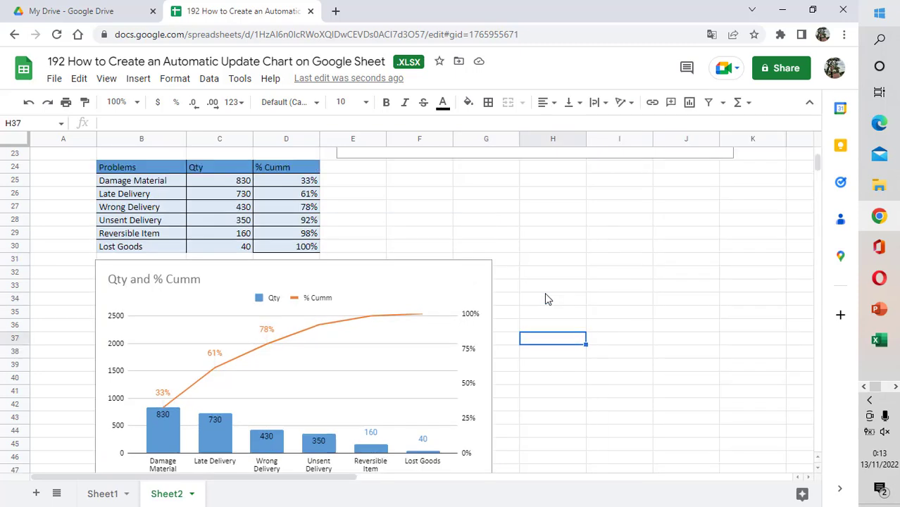
scroll(546, 299, up, 2)
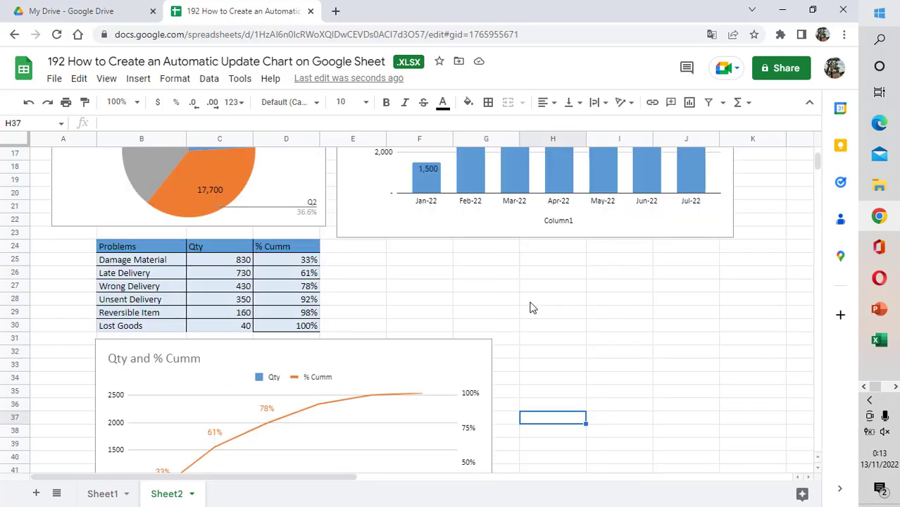
scroll(247, 290, down, 1)
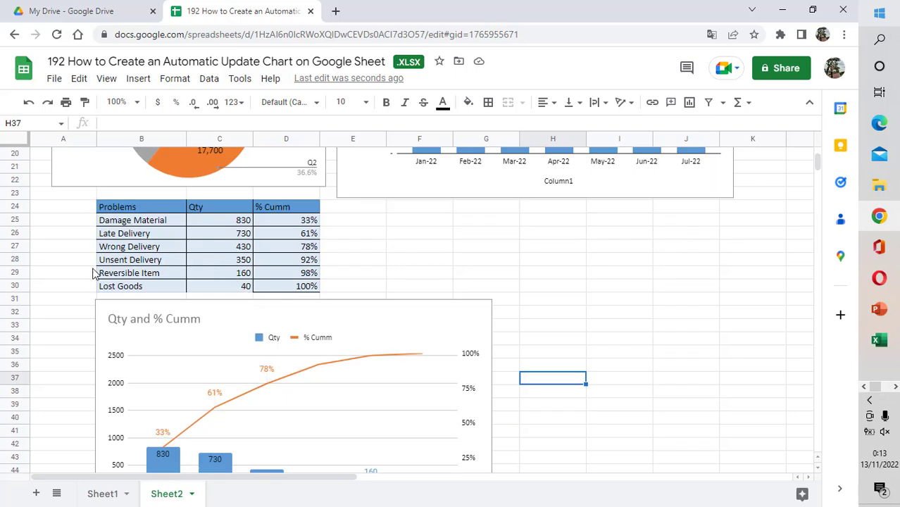
click(16, 284)
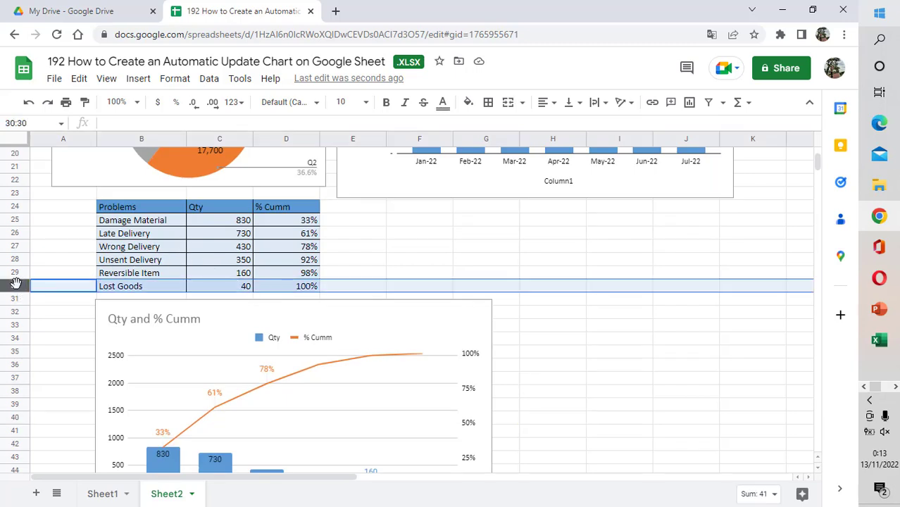
right_click(13, 284)
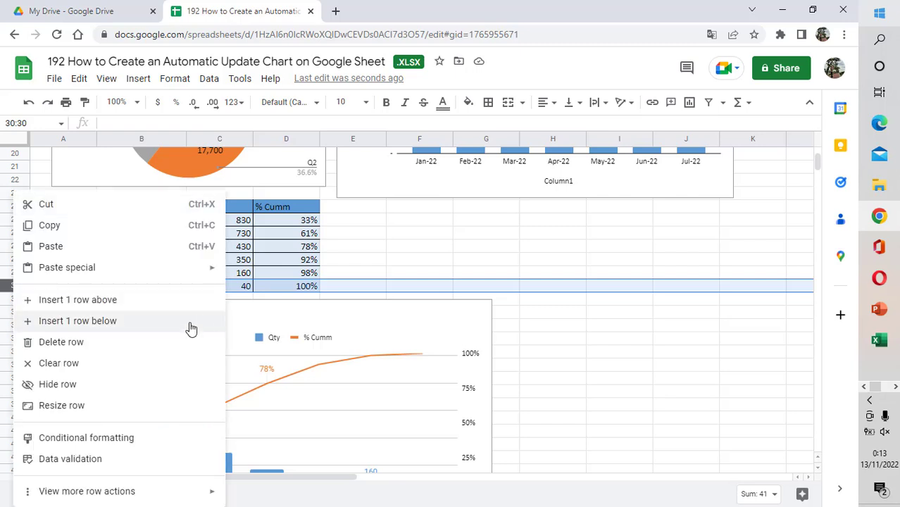
click(110, 307)
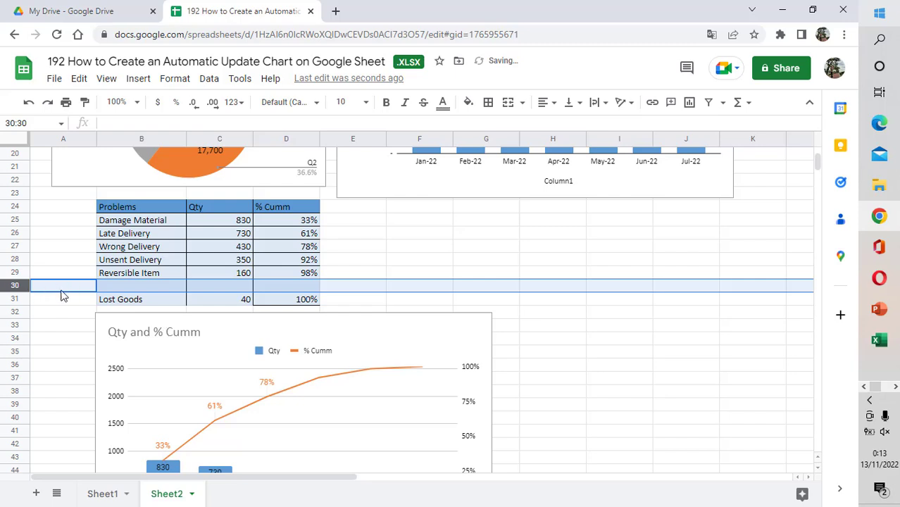
Enter the problem Others with a quantity of 100 in the empty row 30 of the problems table.
click(127, 285)
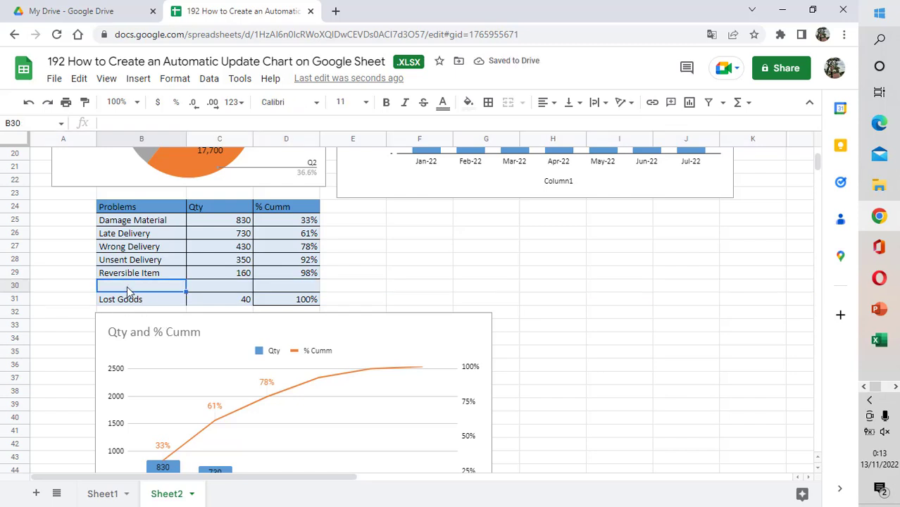
text(Others)
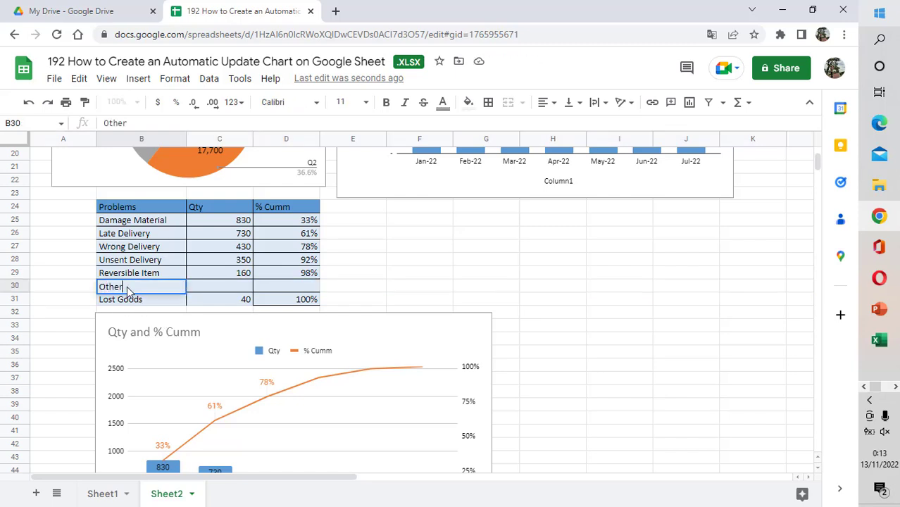
click(238, 289)
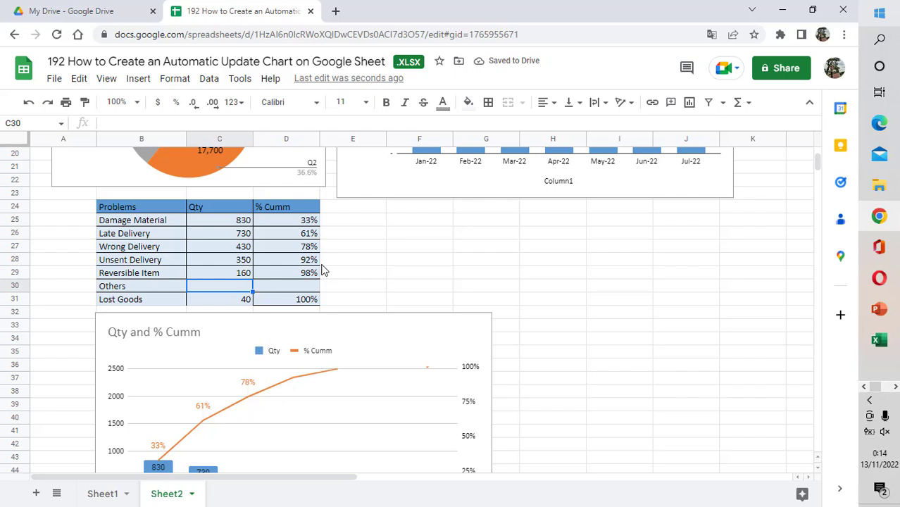
text(100)
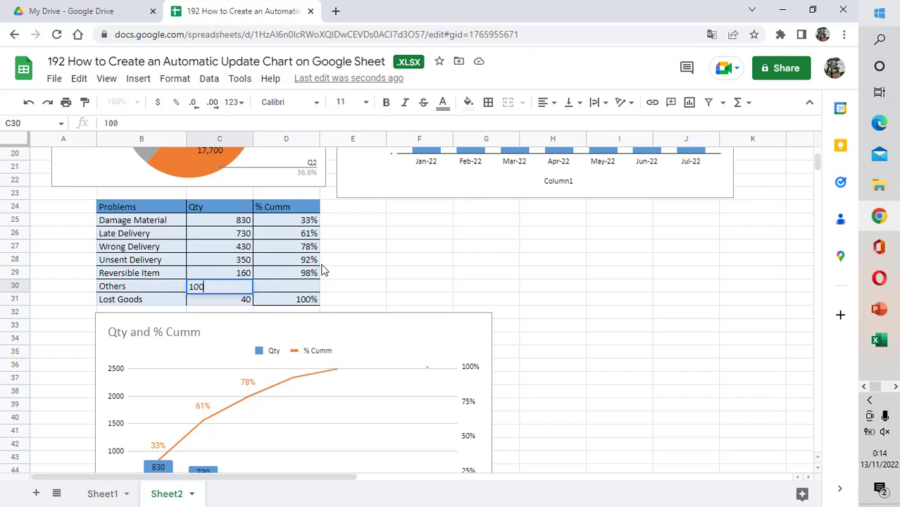
key(Return)
Copy the cumulative percentage formula from D28 into D30:D31, and check the formula and the problems chart.
key(Right)
key(Up)
key(Up)
key(Up)
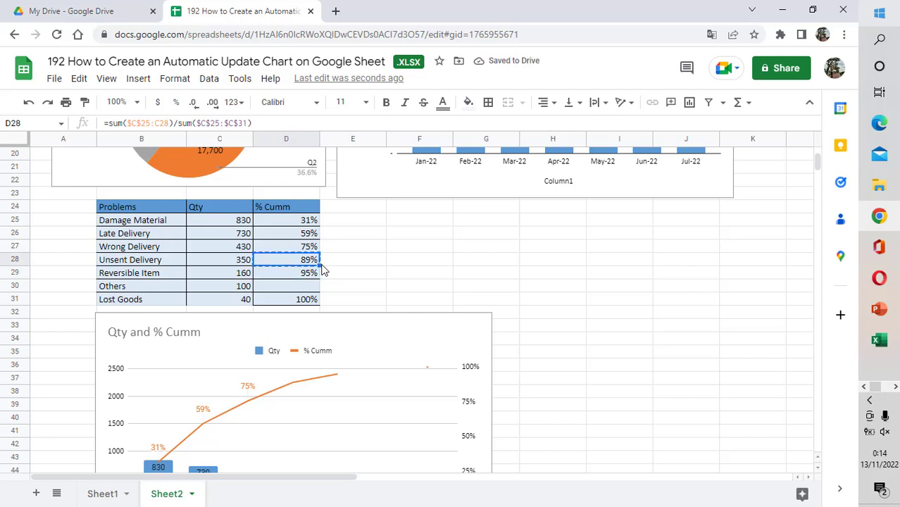
drag(296, 287, 301, 301)
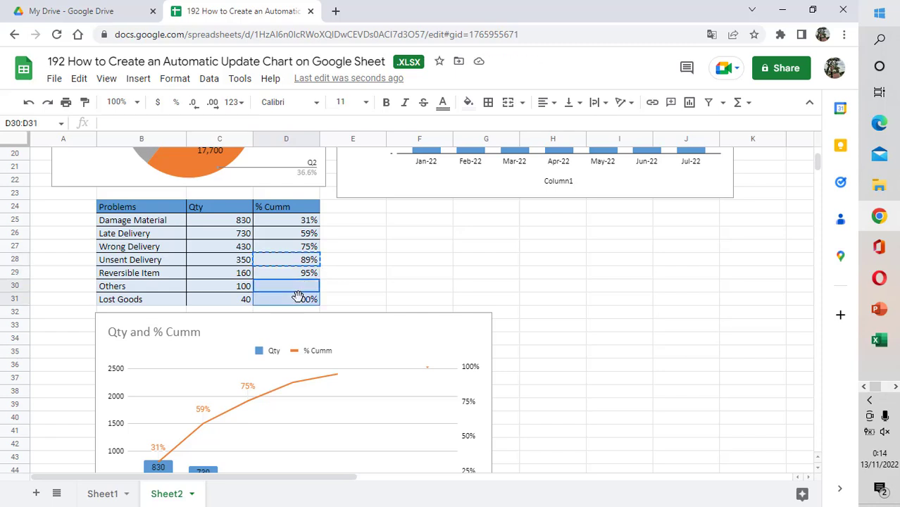
text(98% 100%)
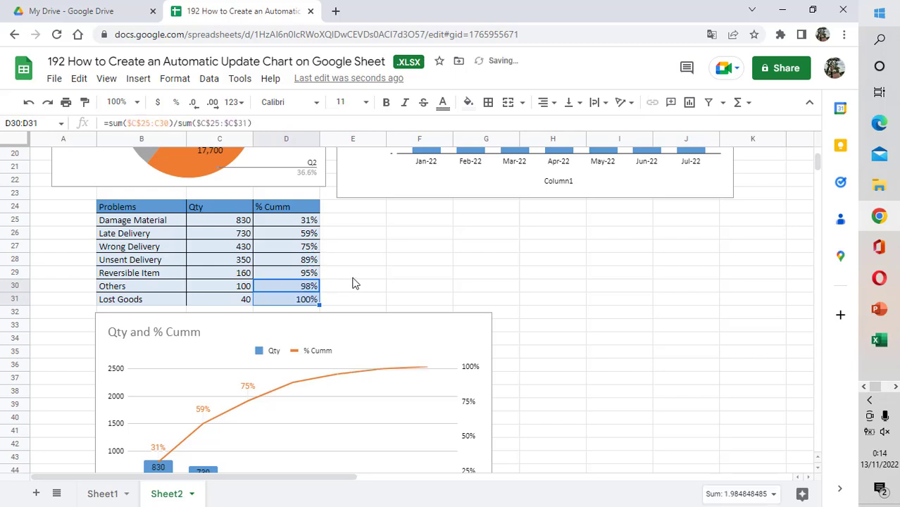
click(357, 282)
click(293, 288)
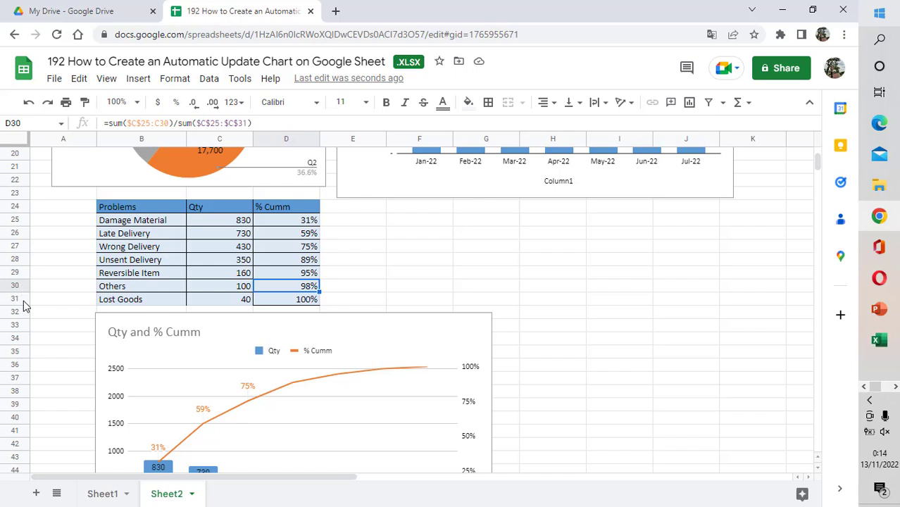
click(484, 276)
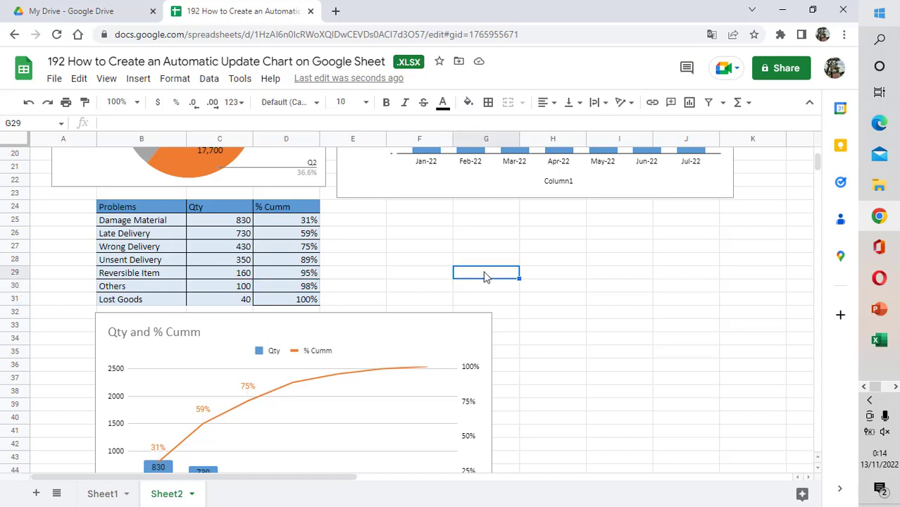
scroll(490, 282, down, 3)
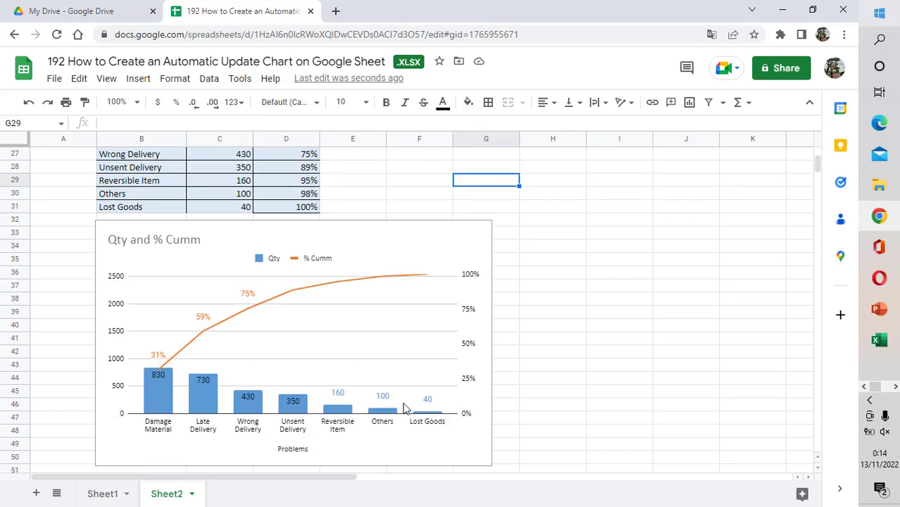